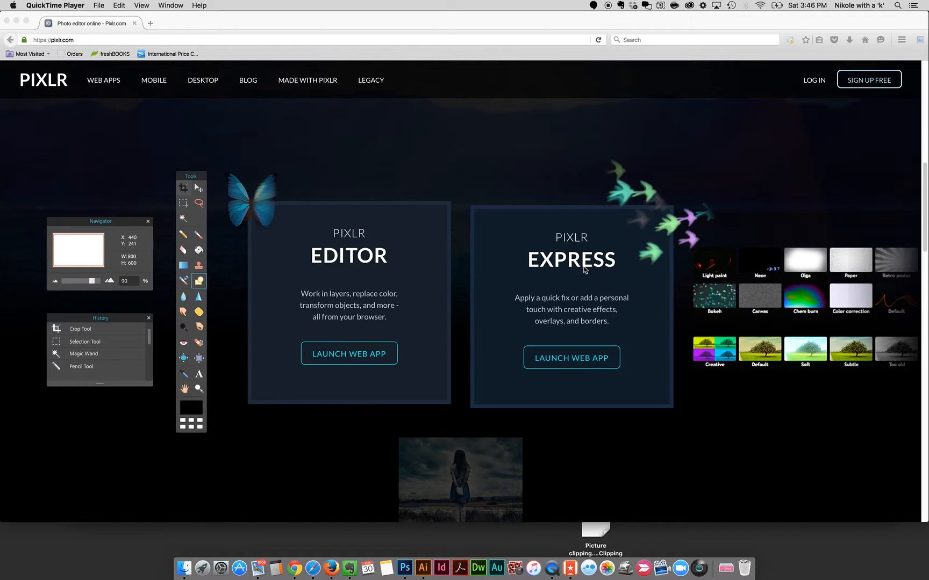
left_click(358, 355)
left_click(358, 355)
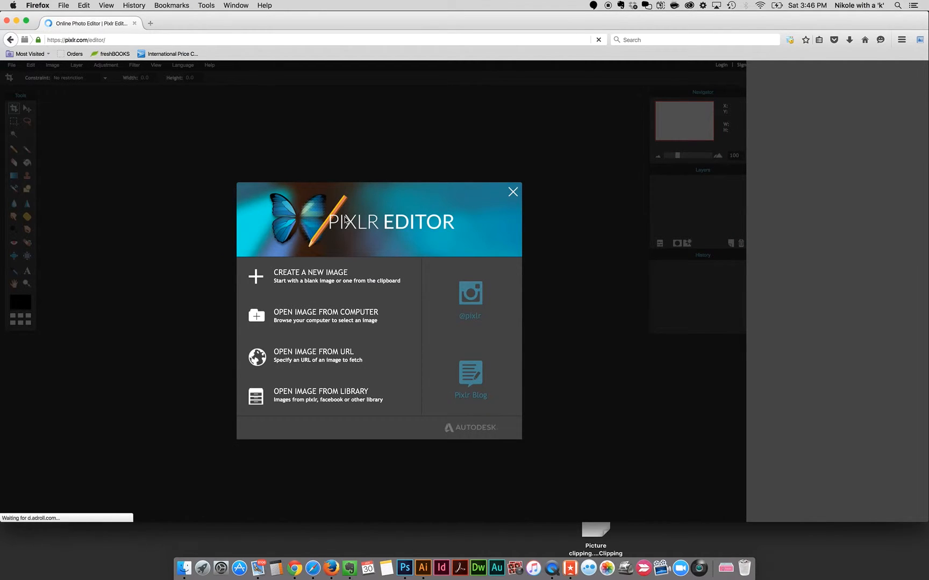
left_click(304, 318)
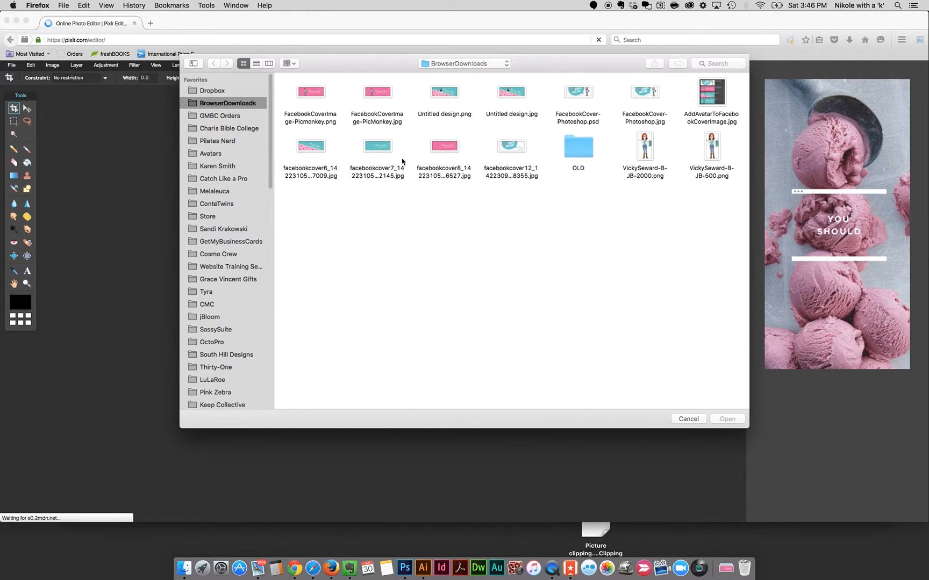
left_click(381, 152)
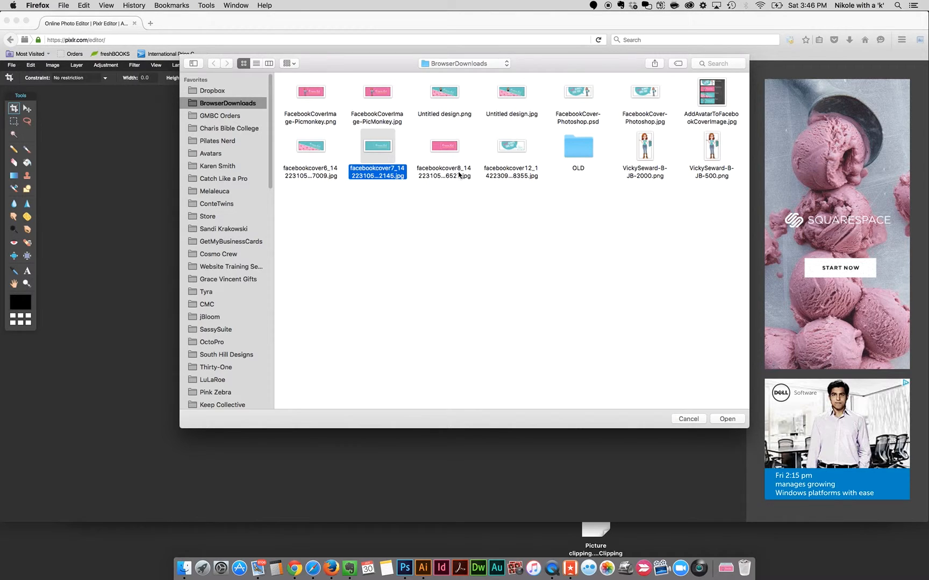
left_click(715, 146, "super")
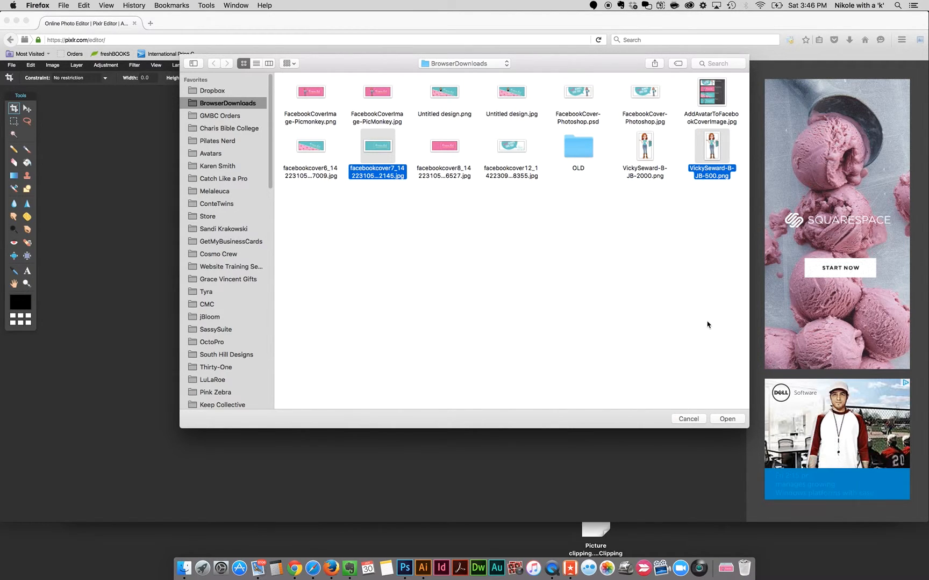
left_click(727, 419)
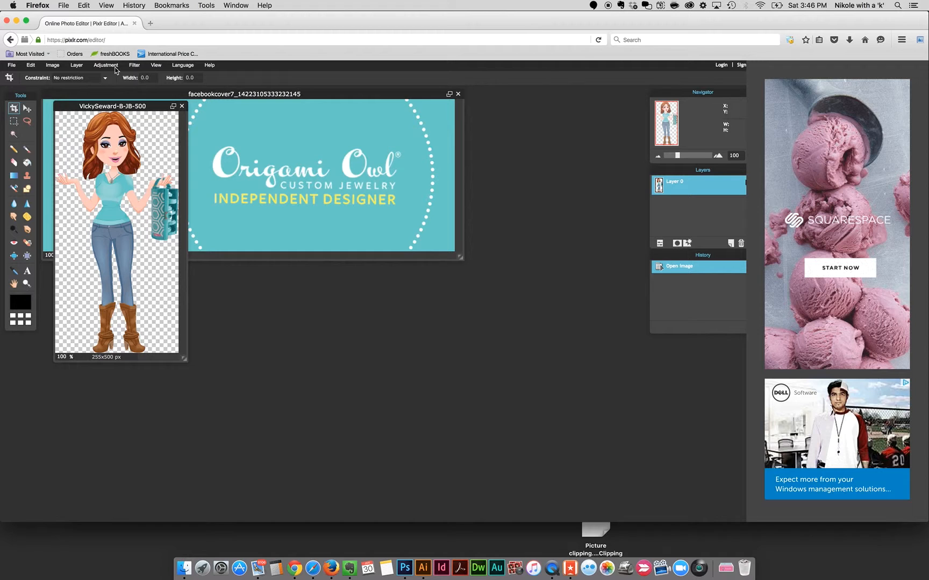
Select all of the avatar image and copy it, then bring the cover image to the front.
left_click(29, 65)
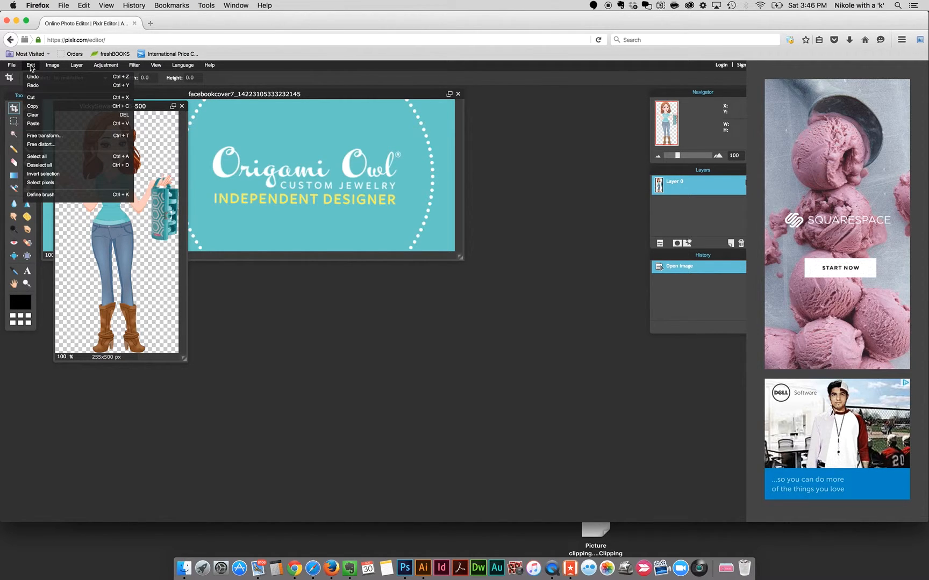
left_click(42, 157)
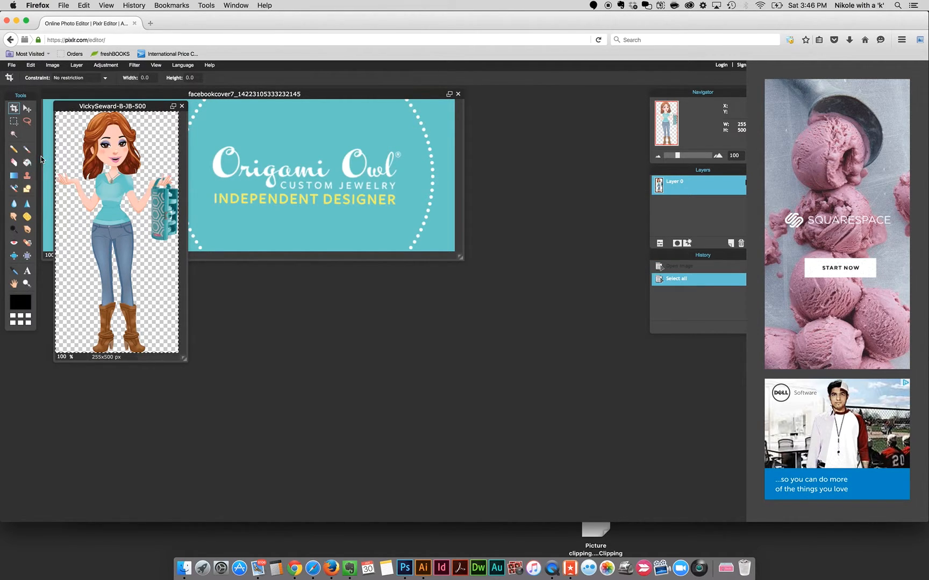
left_click(31, 65)
left_click(39, 110)
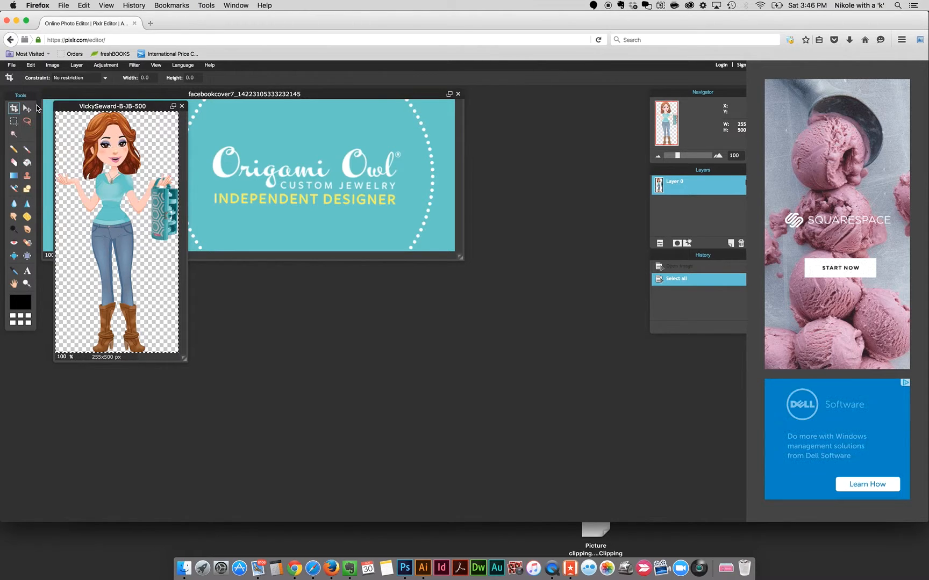
left_click(256, 95)
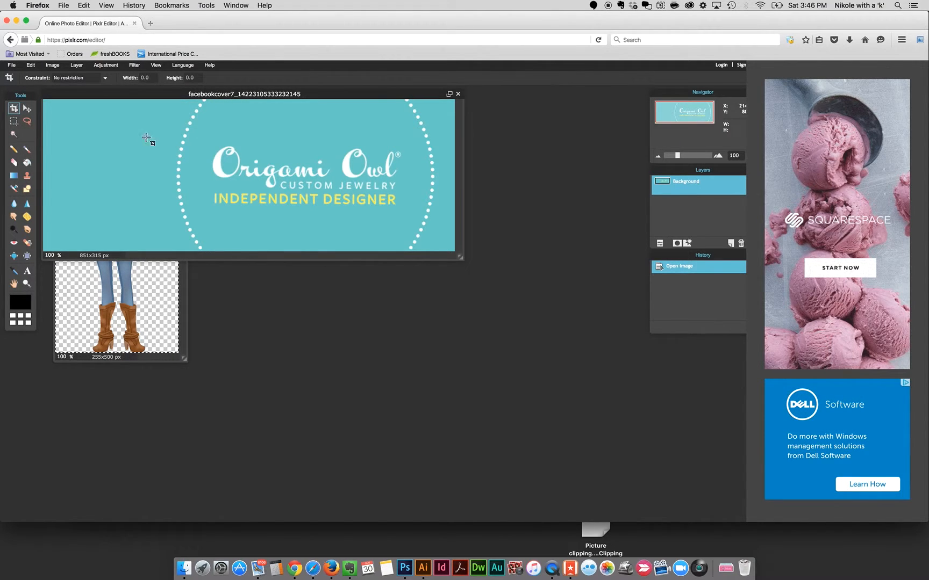
Paste the avatar into the cover image as a new layer and enlarge the document window.
left_click(31, 65)
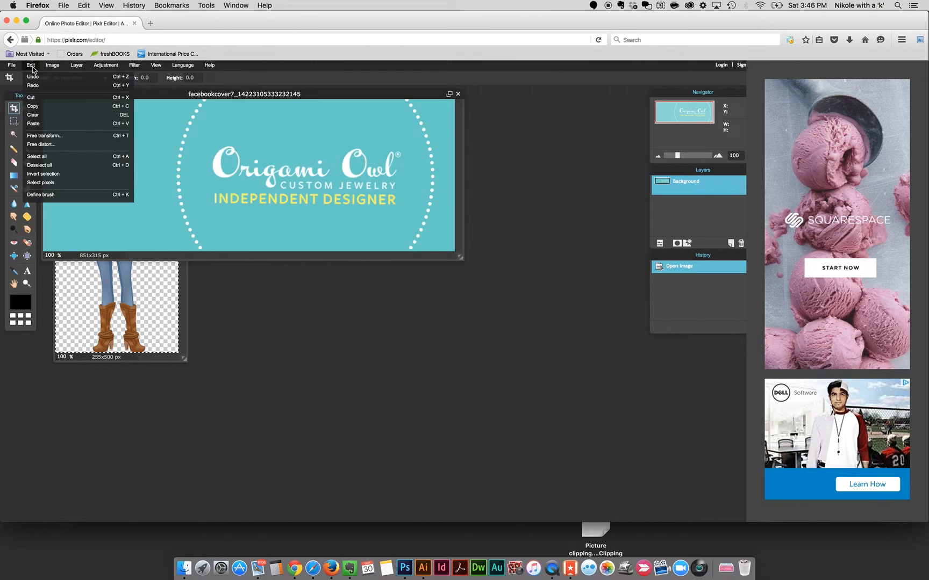
left_click(52, 127)
left_click(27, 108)
left_click_drag(460, 258, 636, 433)
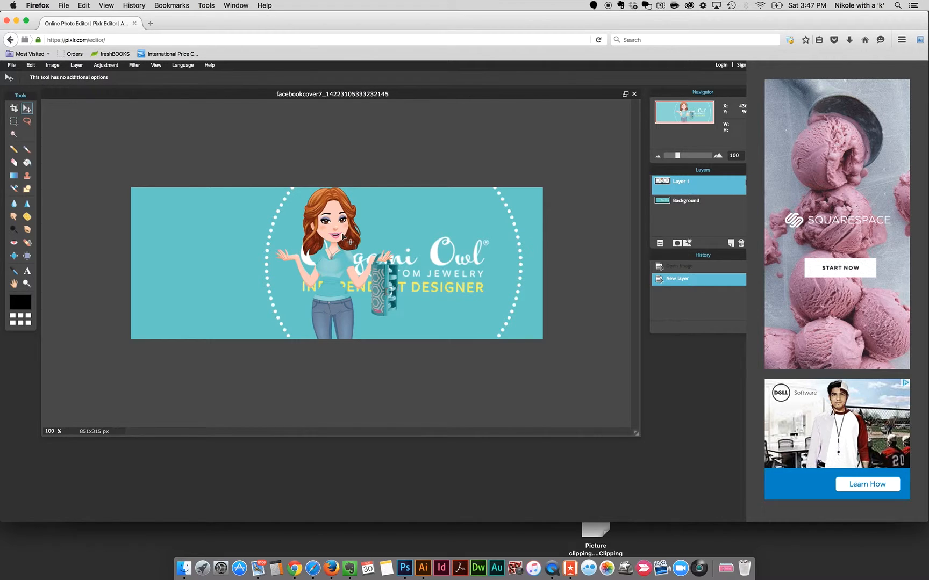
Scale the avatar down and move it left of the logo with Free transform, then undo the transform.
left_click(31, 65)
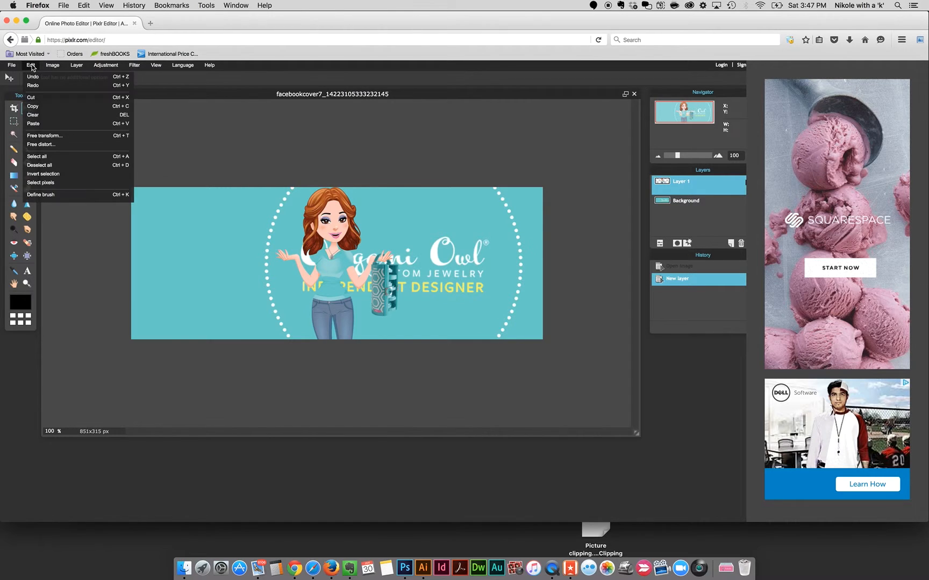
left_click(46, 136)
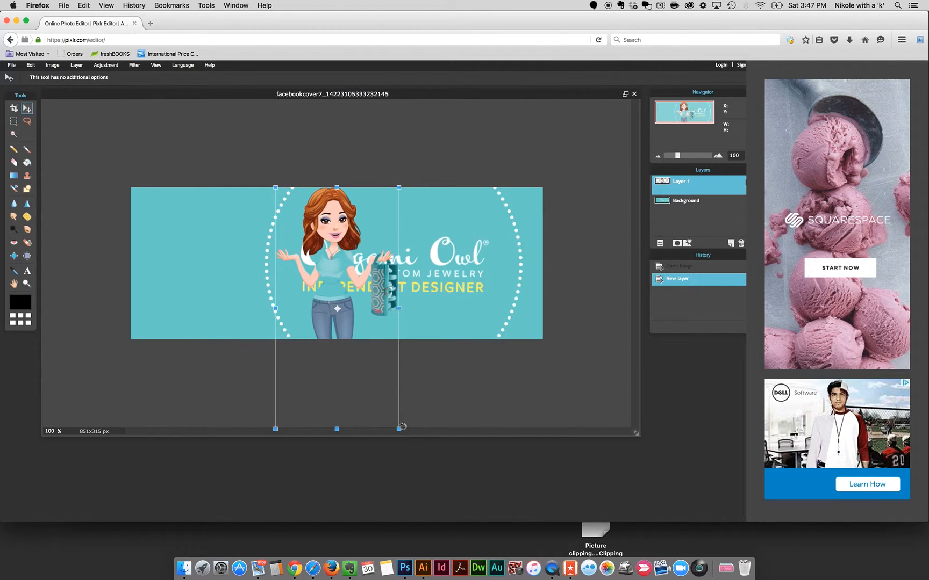
left_click_drag(400, 430, 373, 390)
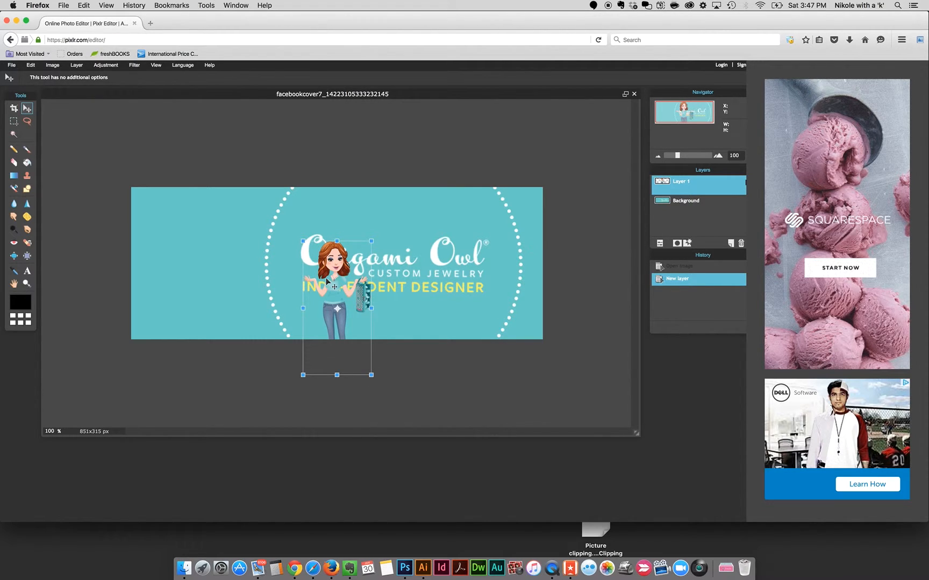
left_click_drag(328, 277, 225, 242)
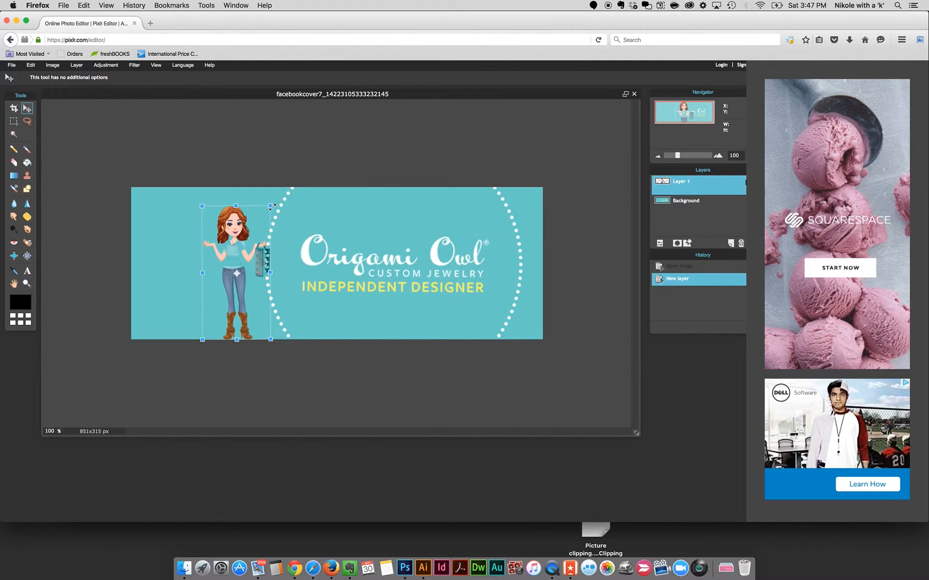
left_click_drag(272, 206, 276, 203)
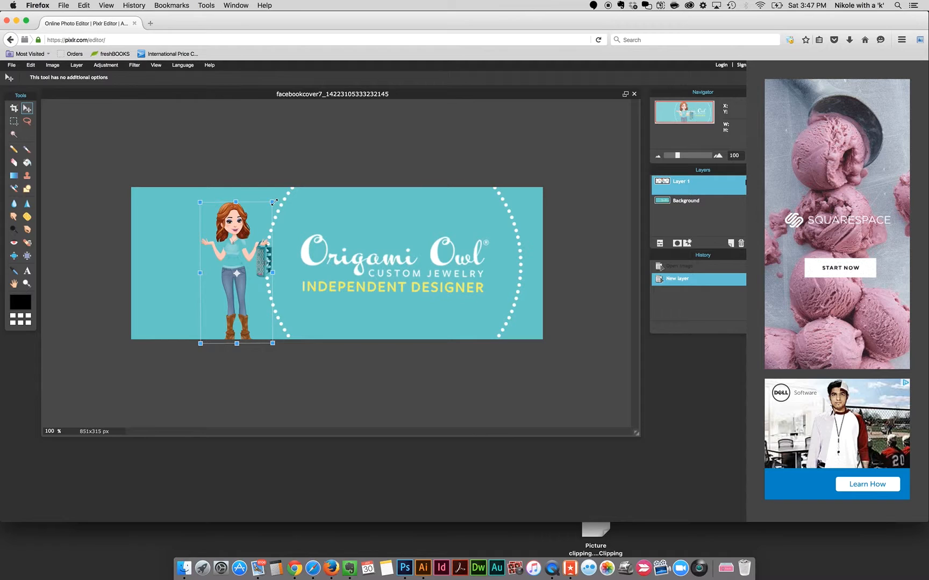
key("Return")
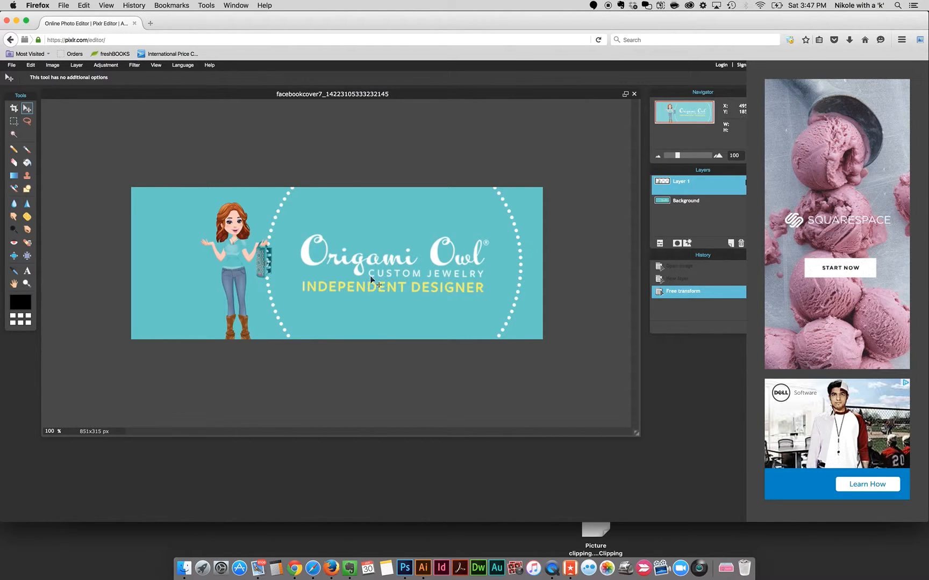
left_click(31, 66)
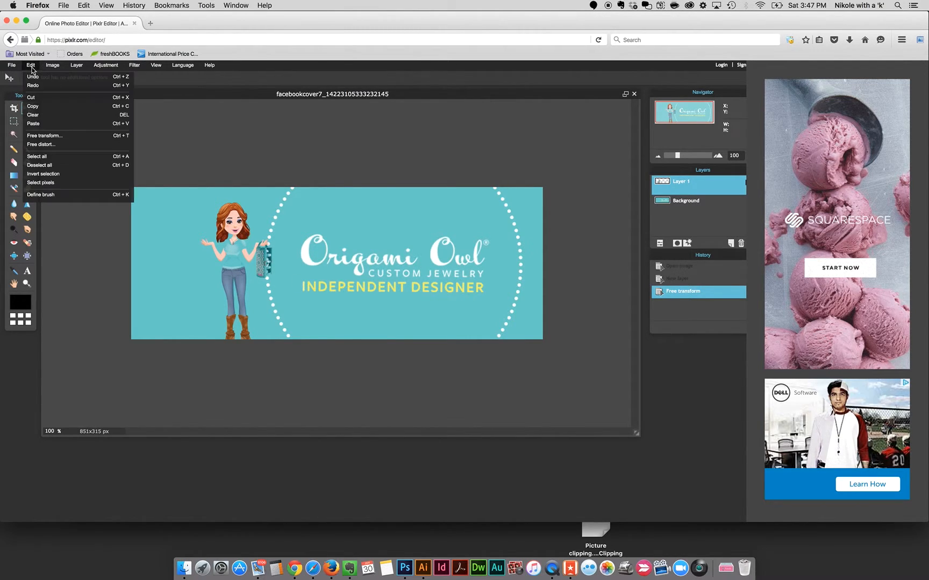
left_click(32, 77)
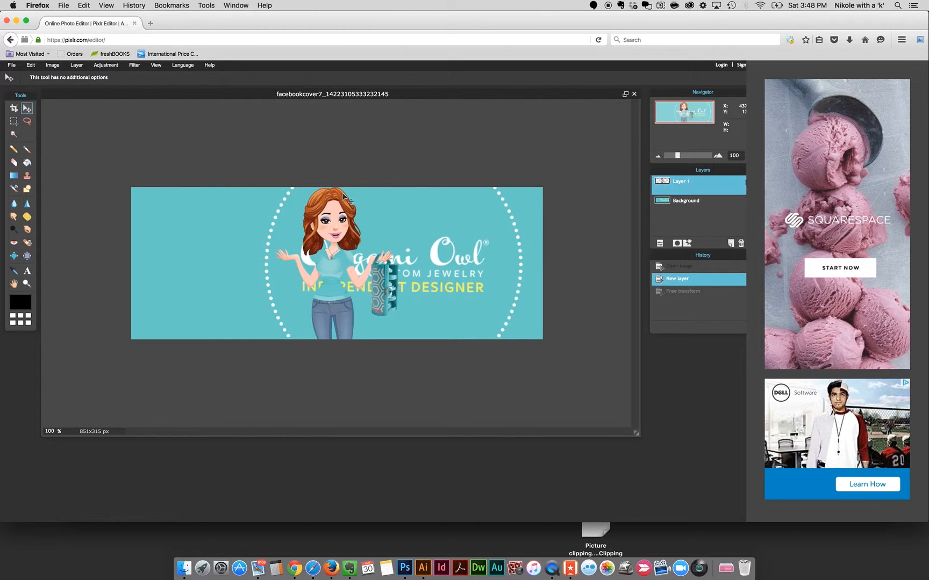
Free transform the avatar smaller and place it at the cover's left, standing on the bottom edge.
key("ctrl+t")
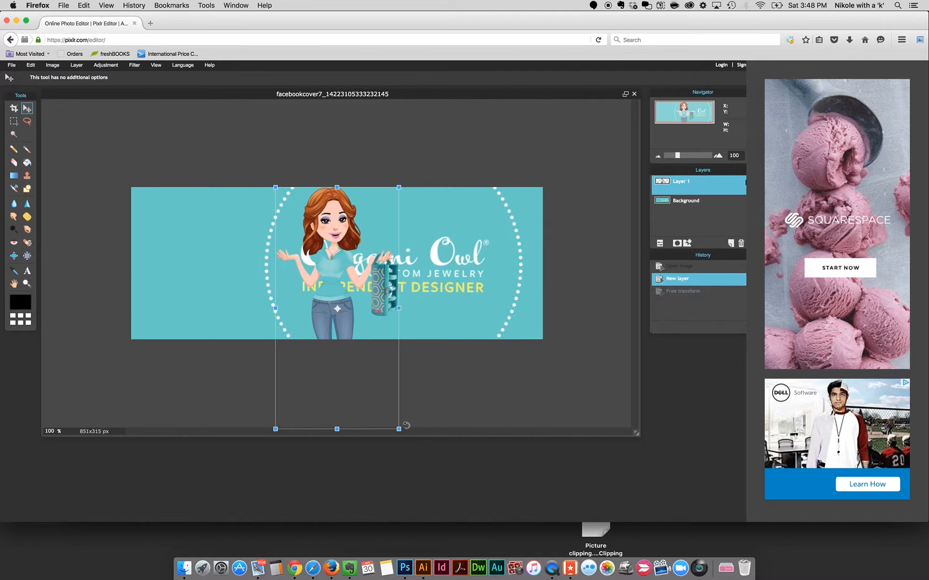
left_click_drag(398, 429, 376, 399)
left_click_drag(356, 257, 258, 215)
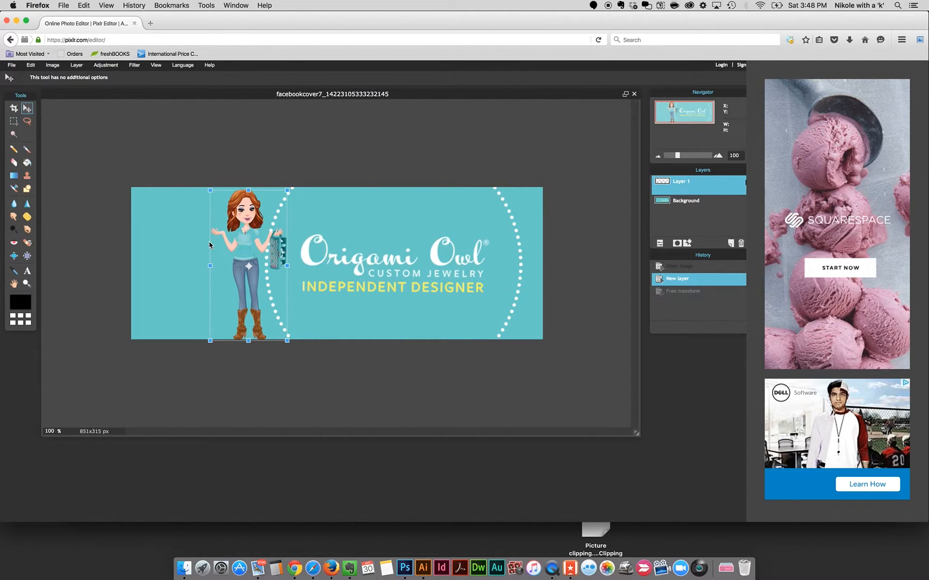
key("Return")
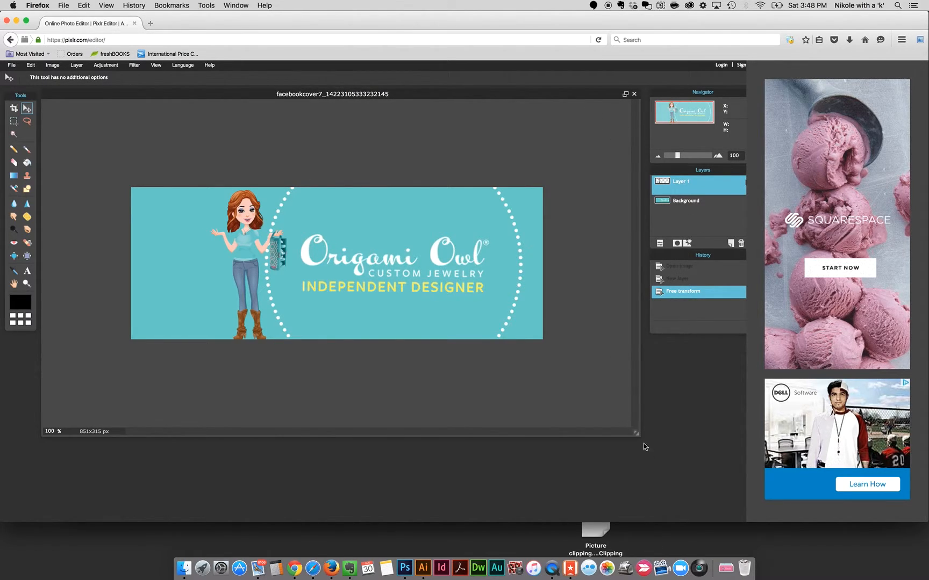
Shrink the document window and move the Navigator, Layers and History panels beside it.
left_click_drag(636, 434, 559, 429)
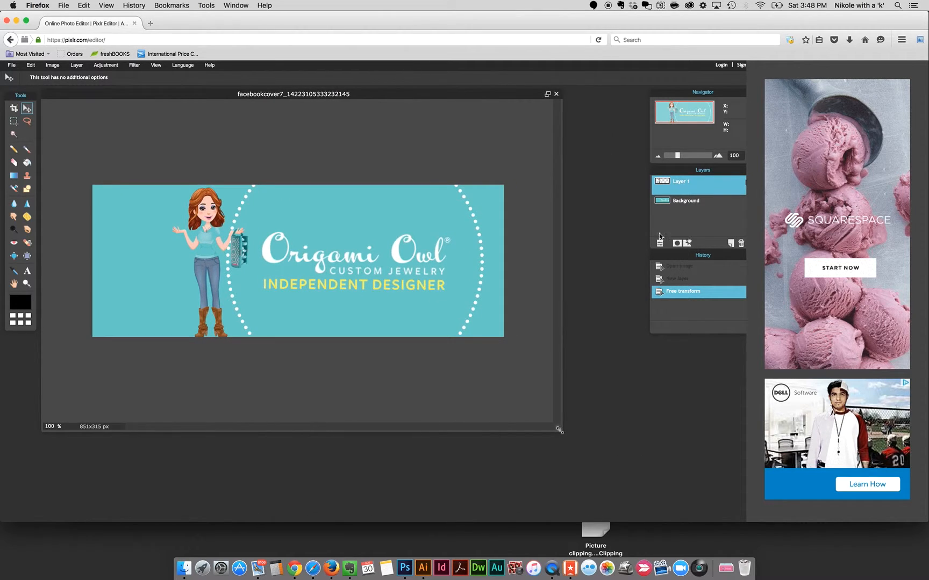
left_click_drag(718, 97, 671, 96)
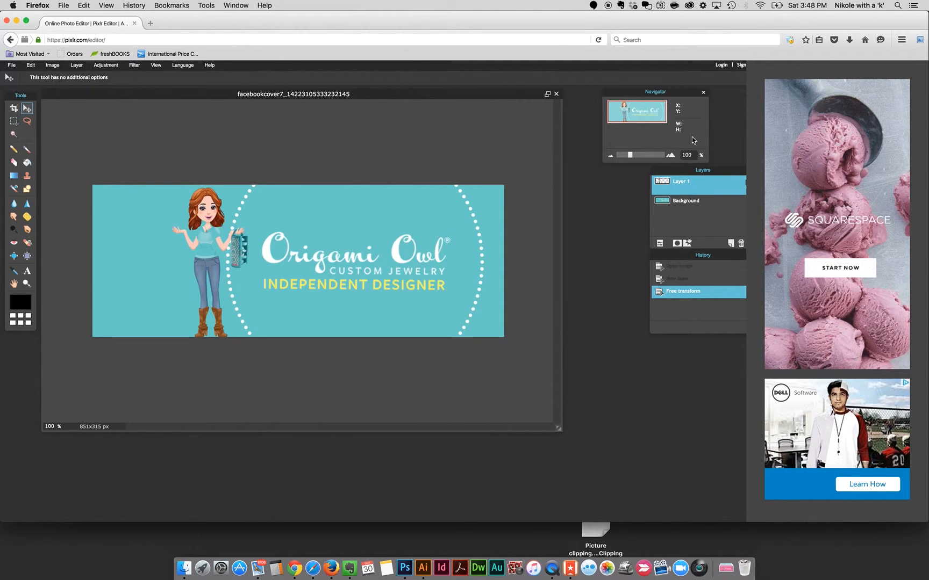
left_click_drag(718, 172, 670, 170)
left_click_drag(725, 257, 672, 252)
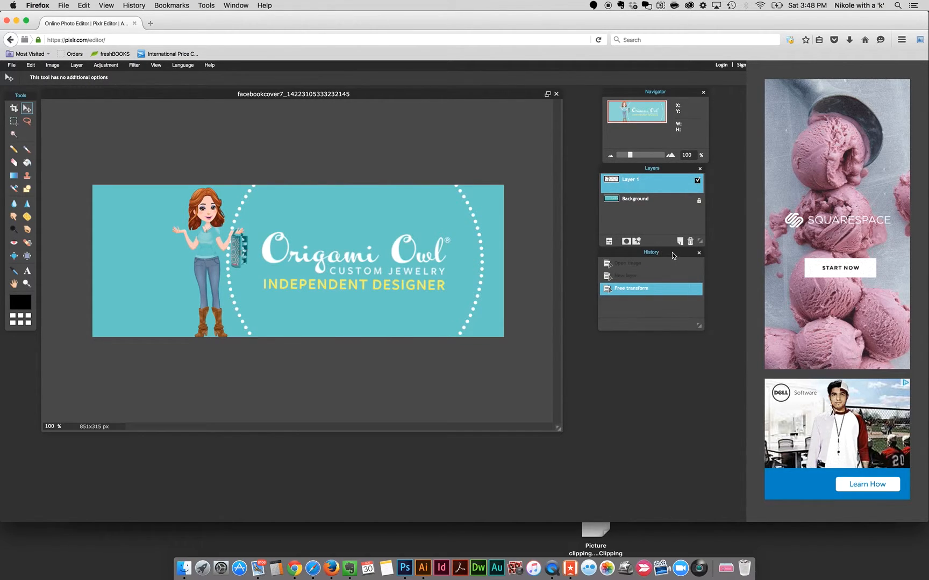
Rename the avatar layer as Avatar.
left_click(640, 205)
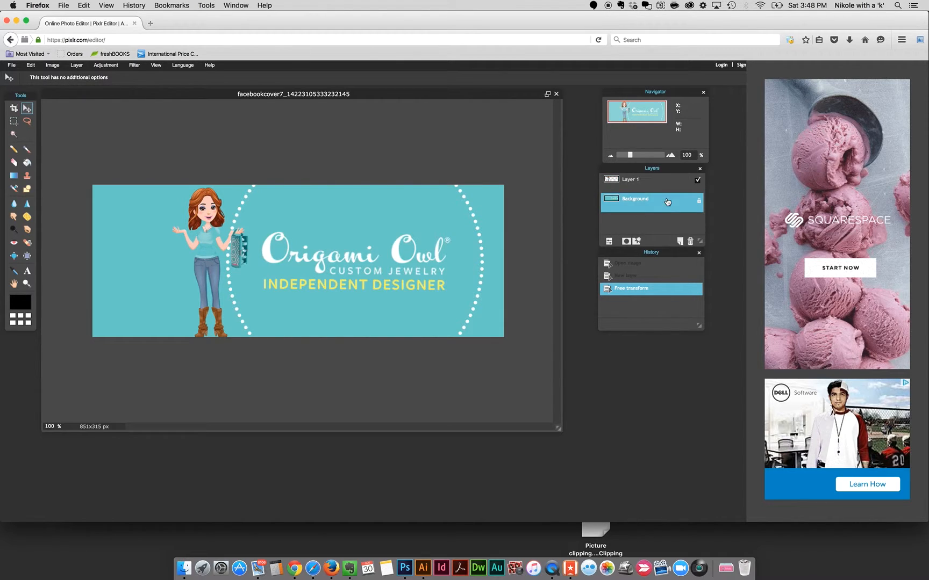
left_click(647, 184)
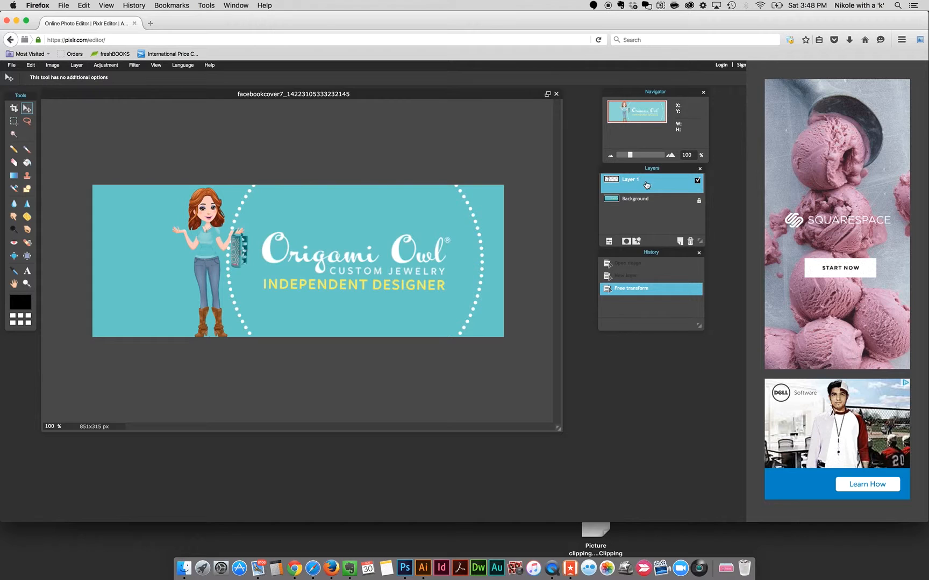
double_click(629, 180)
type("Avatar")
left_click(661, 206)
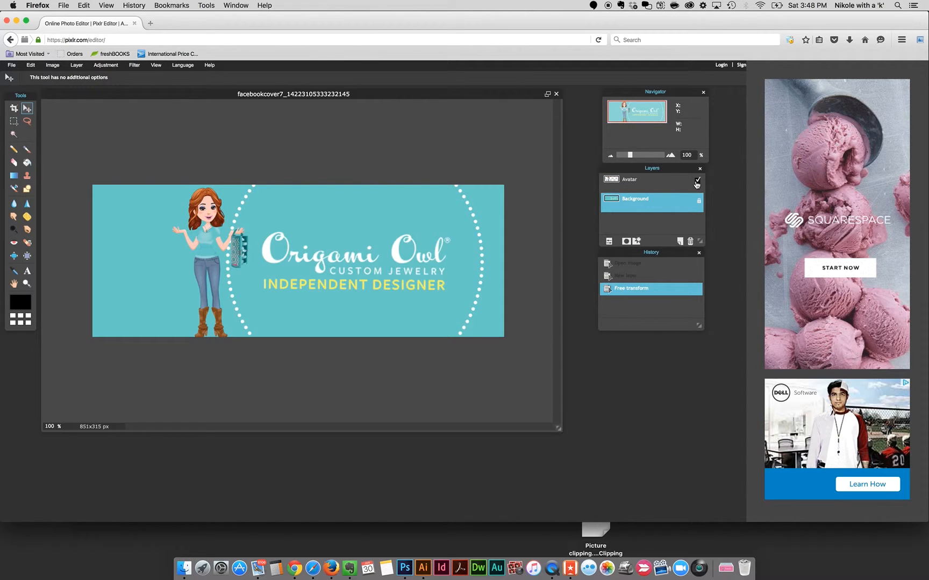
Toggle the Avatar layer's visibility off and back on.
left_click(697, 180)
left_click(697, 181)
left_click(696, 180)
left_click(697, 181)
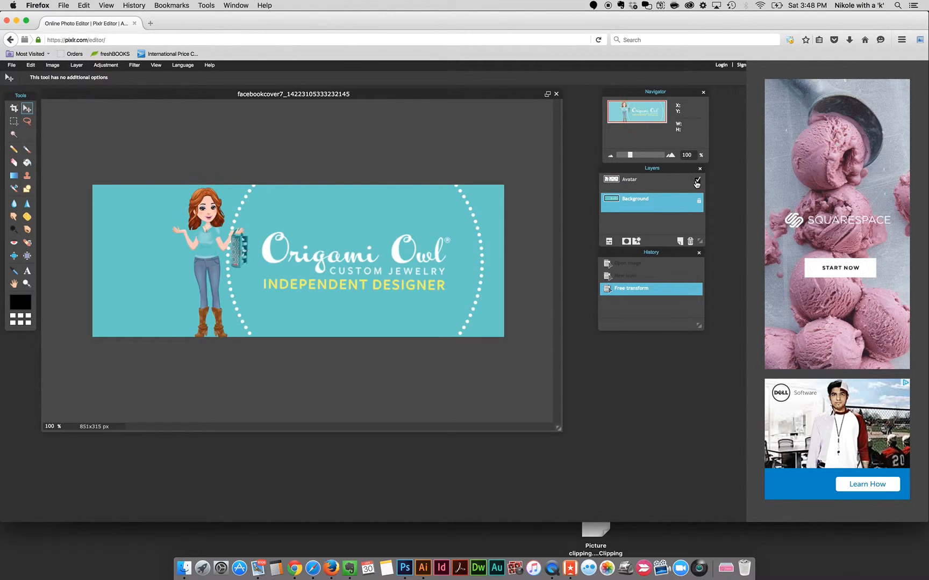
Add a drop shadow to the Avatar layer with size 10 and opacity 50.
left_click(642, 184)
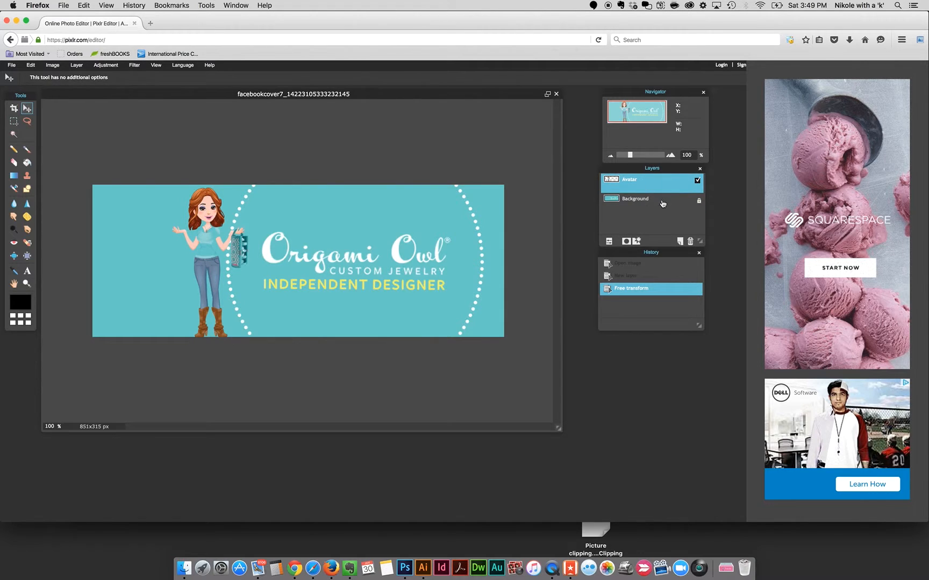
left_click(660, 208)
left_click(657, 184)
left_click(637, 241)
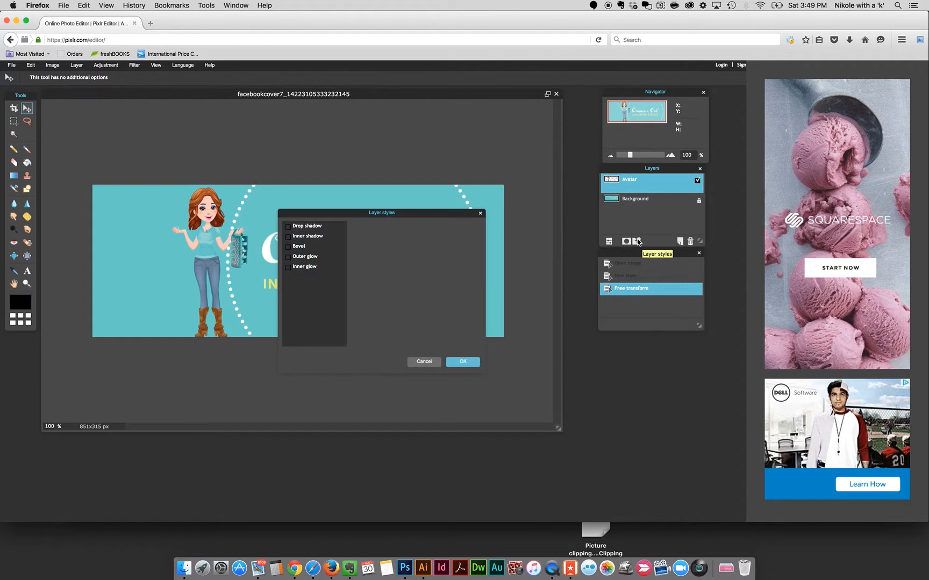
left_click(288, 227)
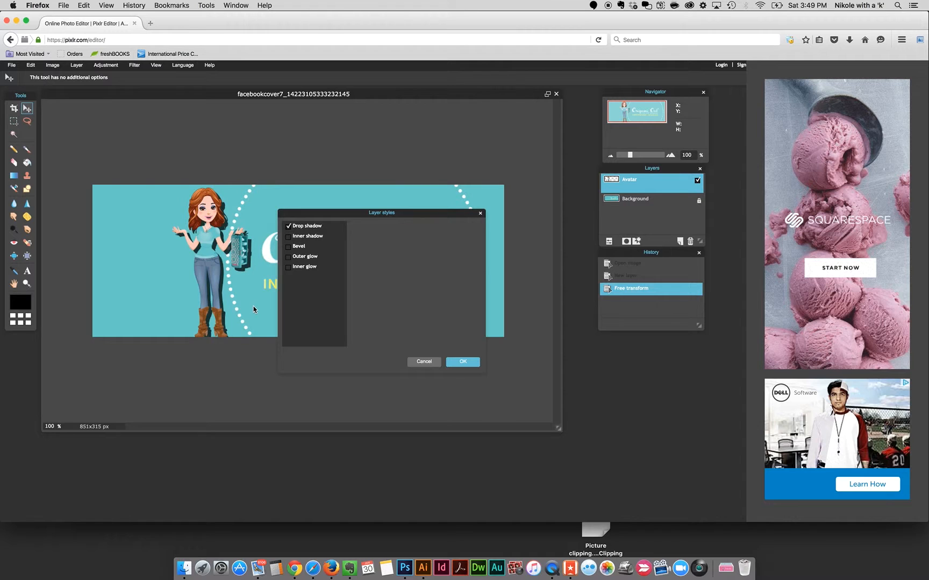
left_click(322, 228)
left_click_drag(356, 217, 399, 248)
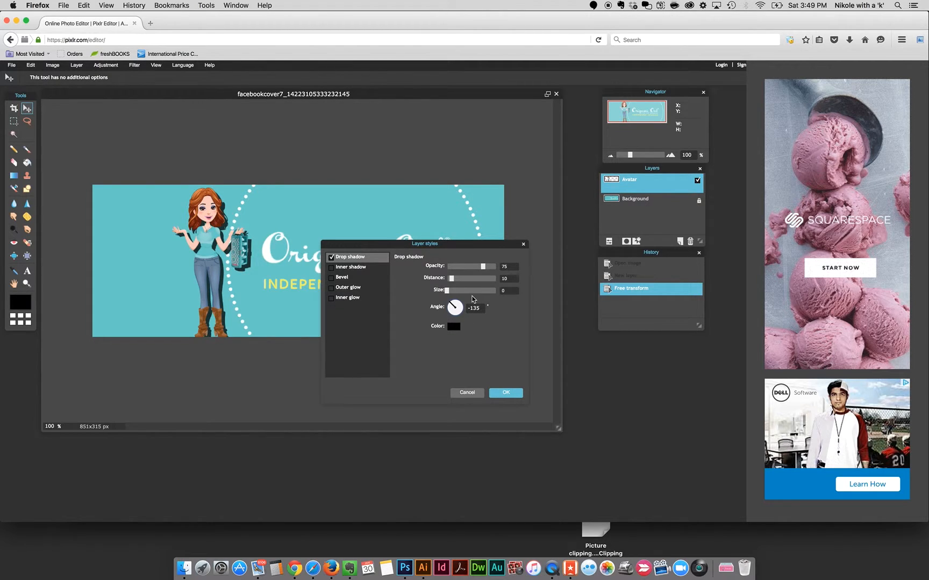
left_click_drag(447, 292, 452, 295)
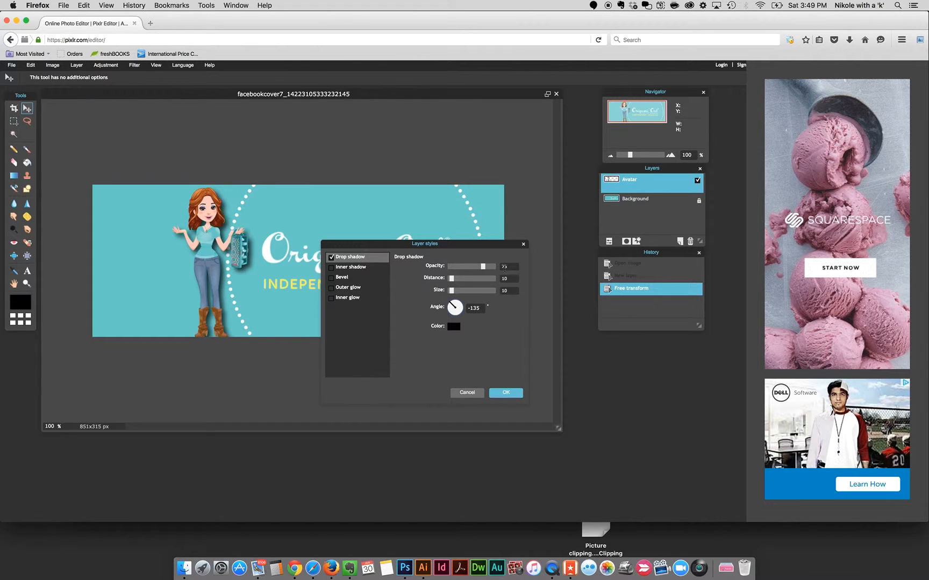
left_click_drag(483, 266, 471, 266)
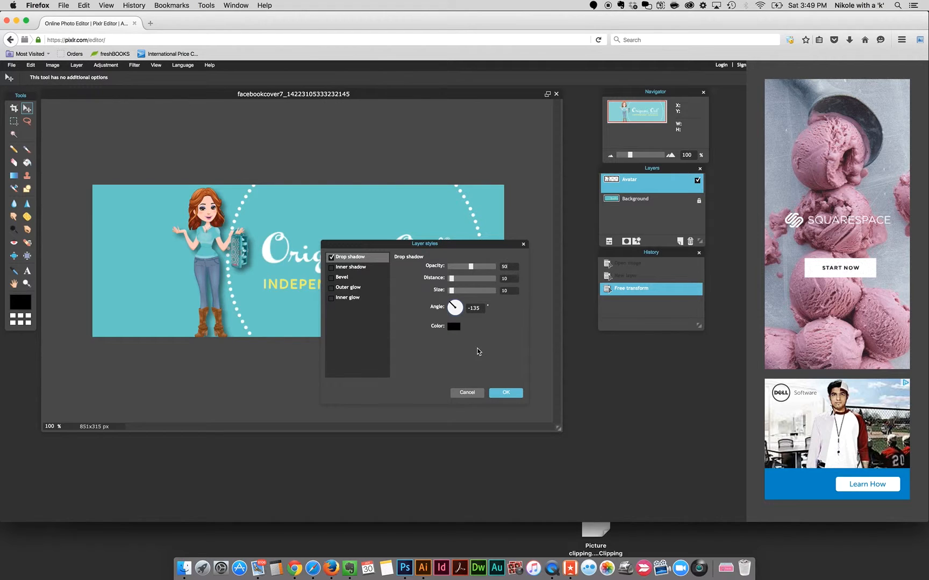
left_click(507, 392)
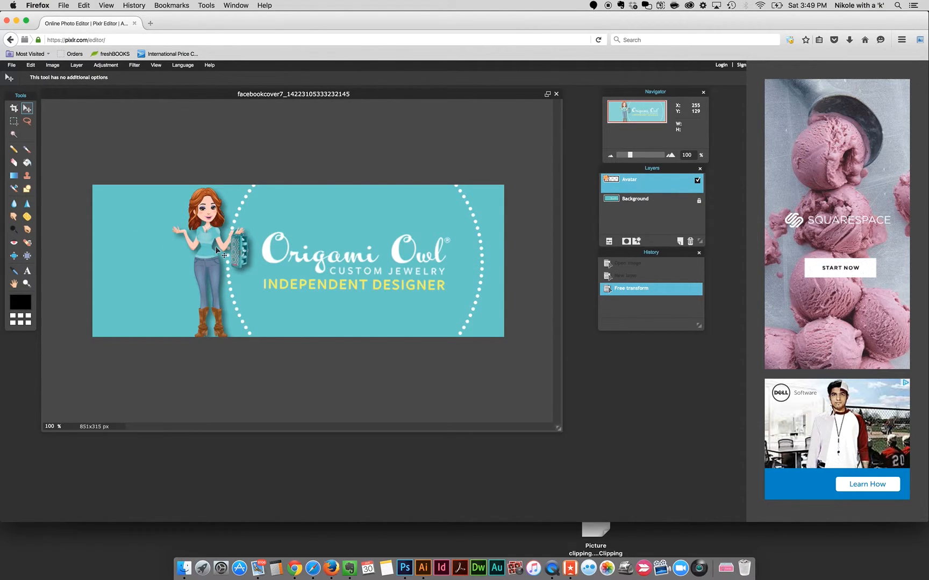
Start saving the cover image and name it FacebookCoverImage-Pixlr.
left_click(12, 66)
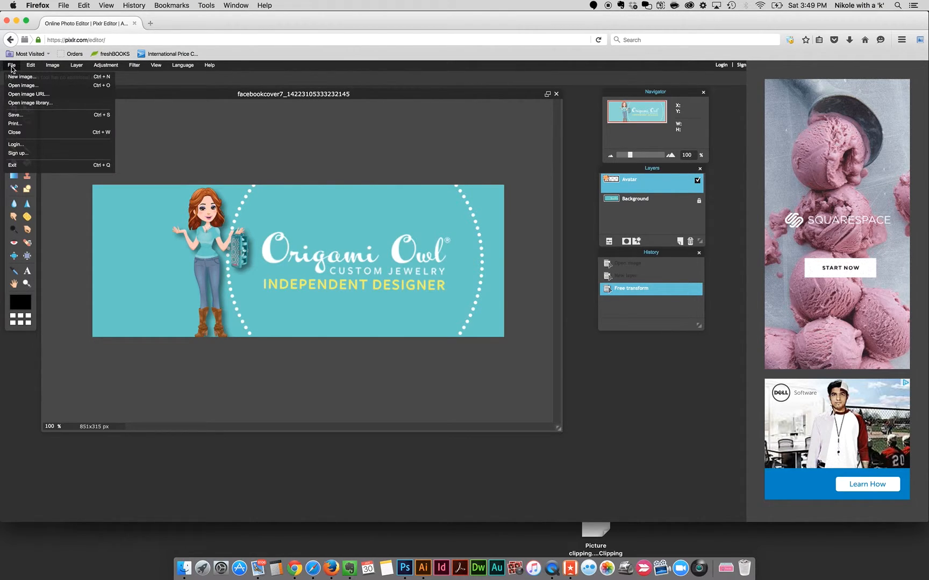
left_click(20, 115)
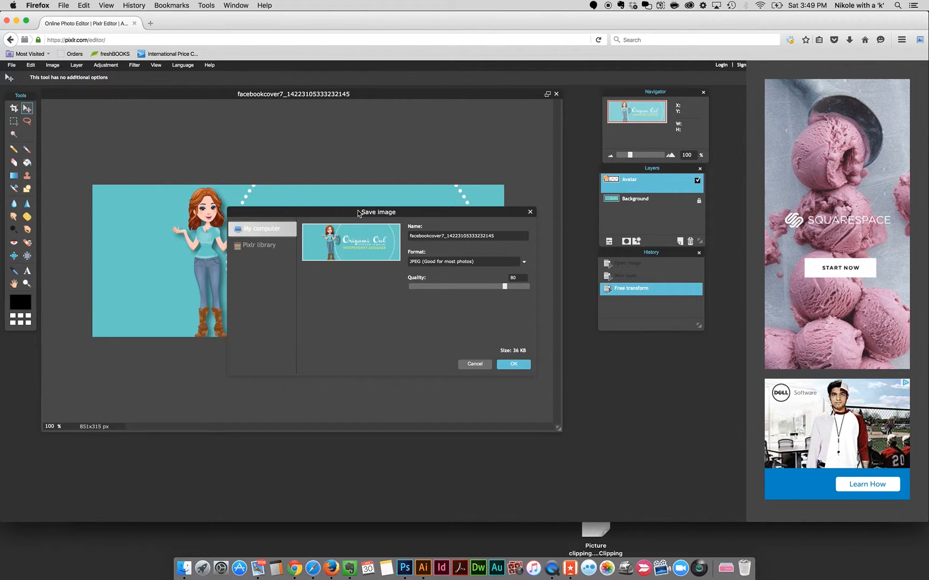
double_click(445, 235)
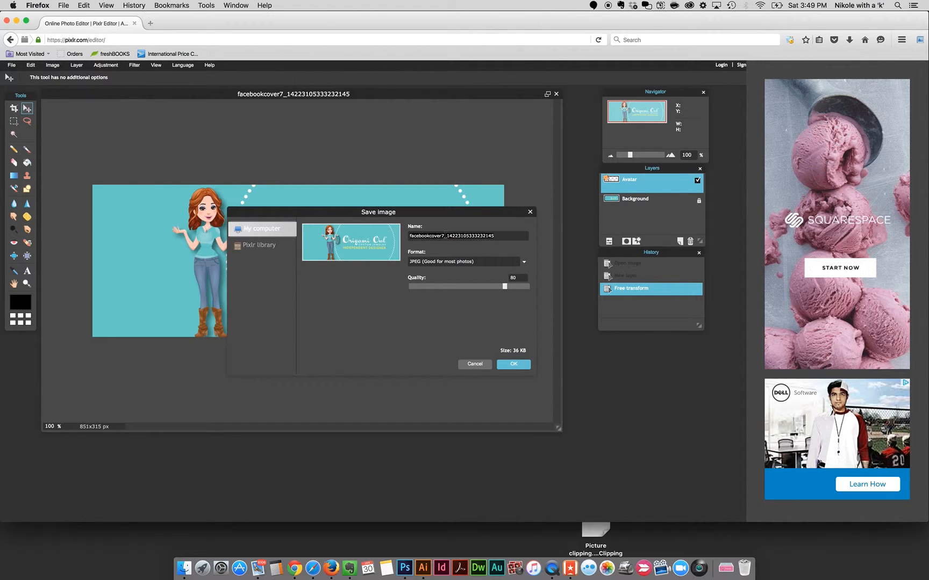
type("Facebook")
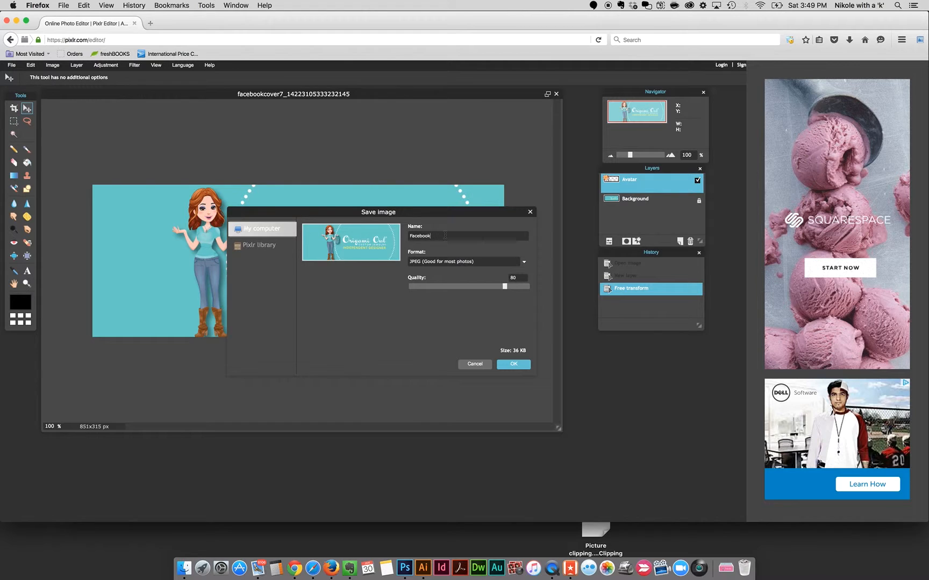
type("Cover1 nage-Pixlr")
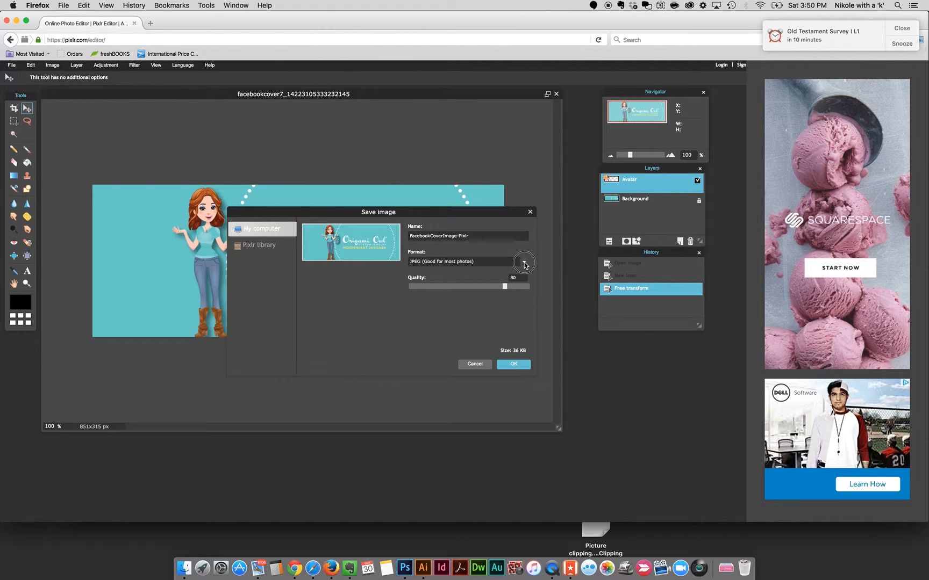
Save the image in PNG (Transparent, full quality) format to the BrowserDownloads folder.
left_click(524, 262)
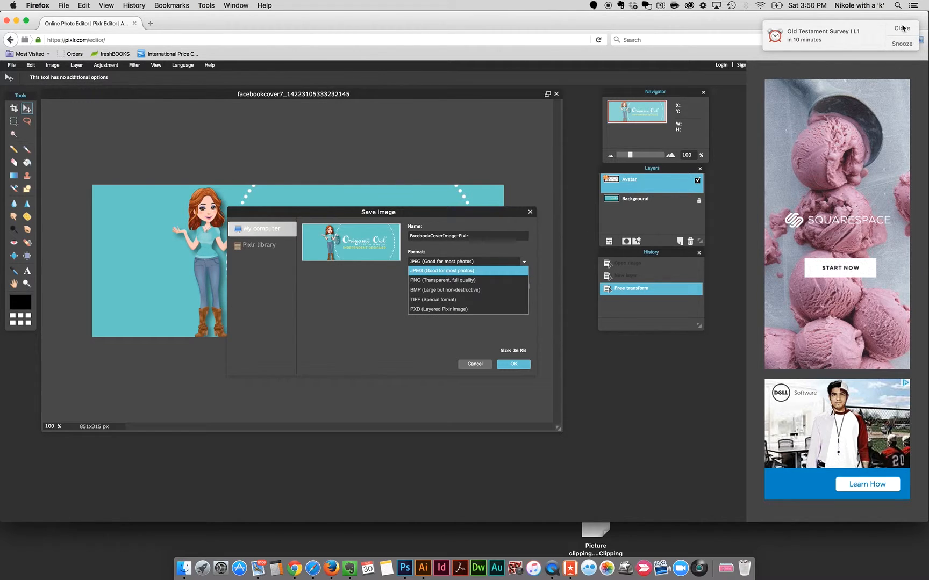
left_click(430, 272)
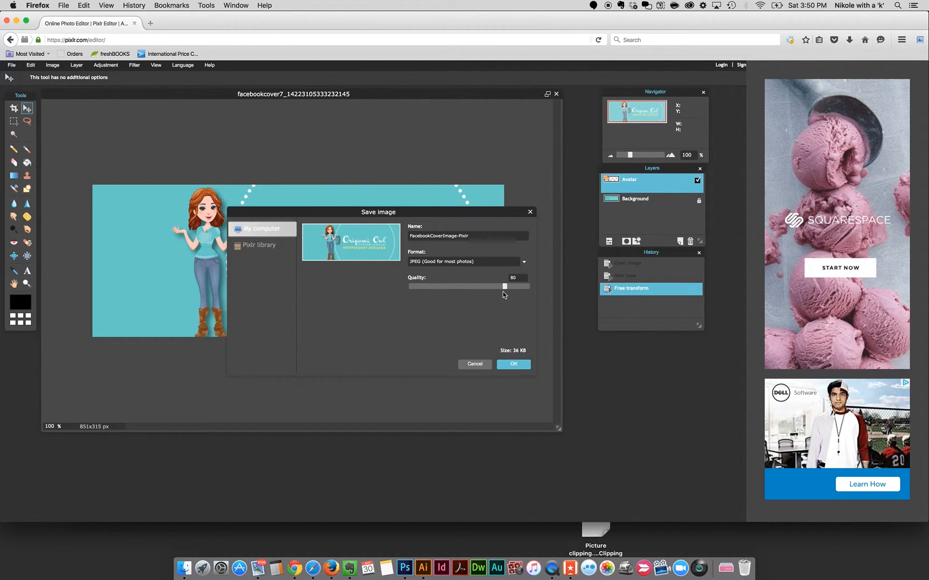
left_click_drag(503, 291, 542, 292)
left_click(524, 261)
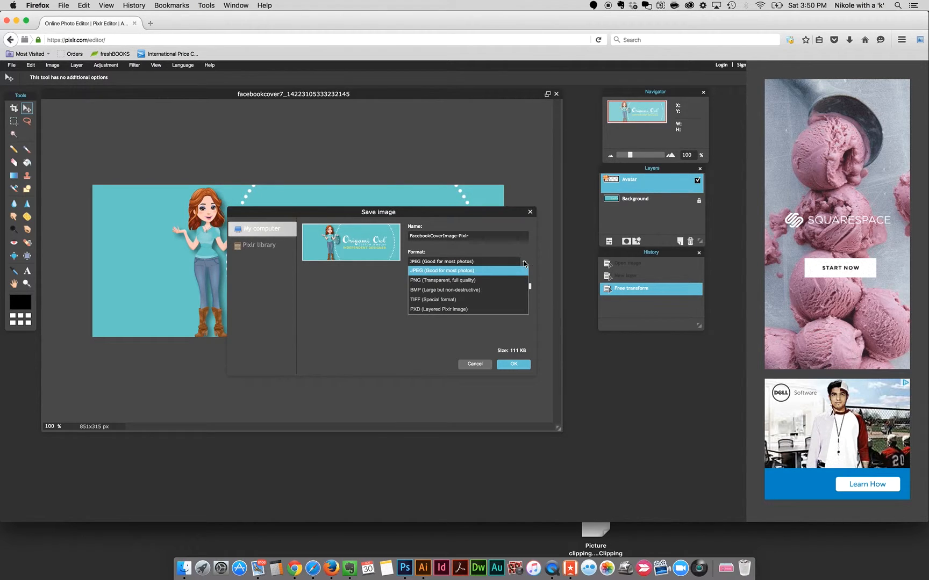
left_click(439, 281)
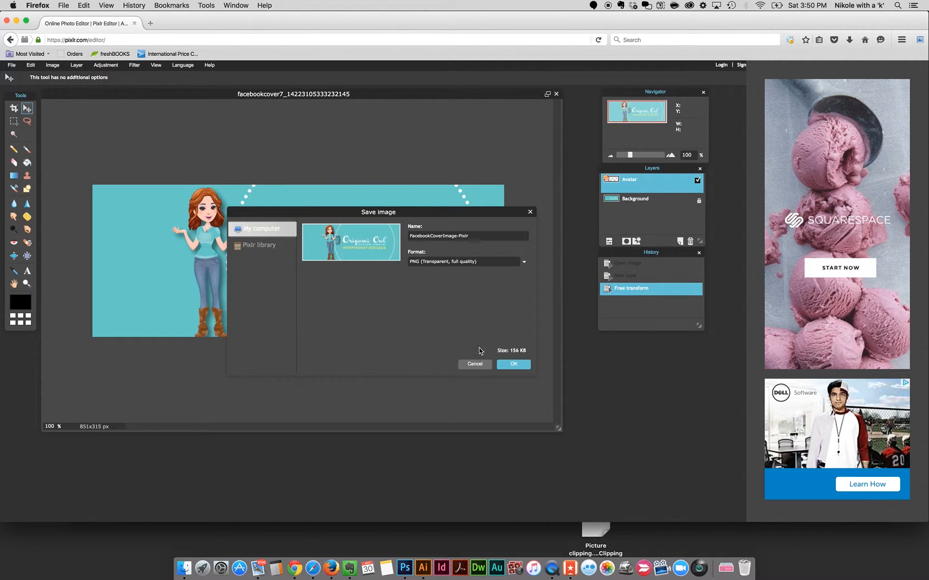
left_click(514, 365)
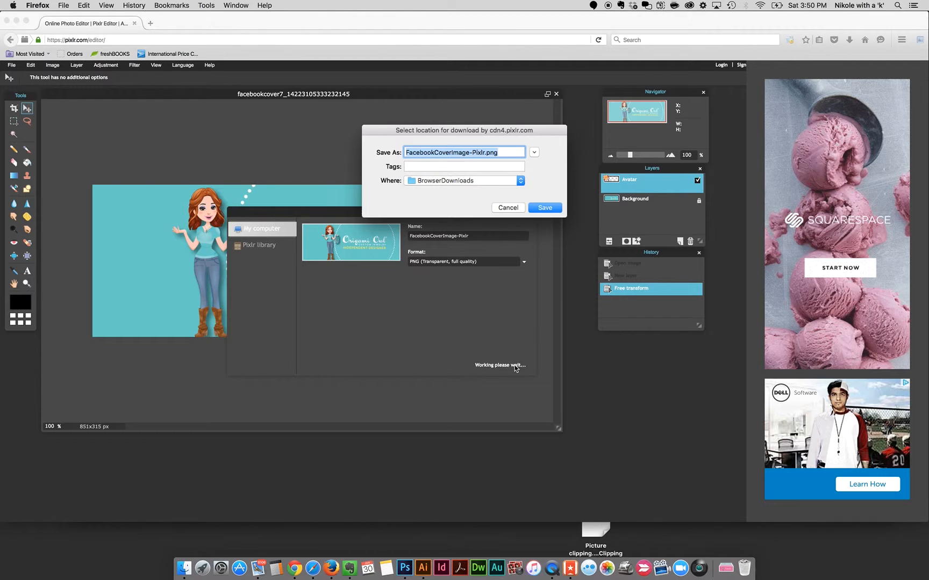
left_click(544, 208)
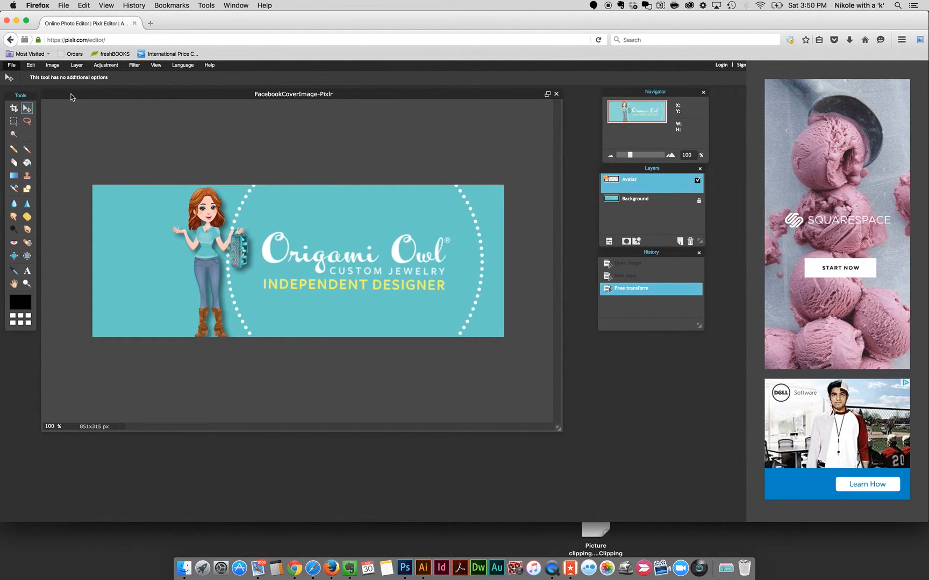
Save another copy as a PXD (Layered Pixlr image) file in BrowserDownloads.
key("n")
left_click(11, 65)
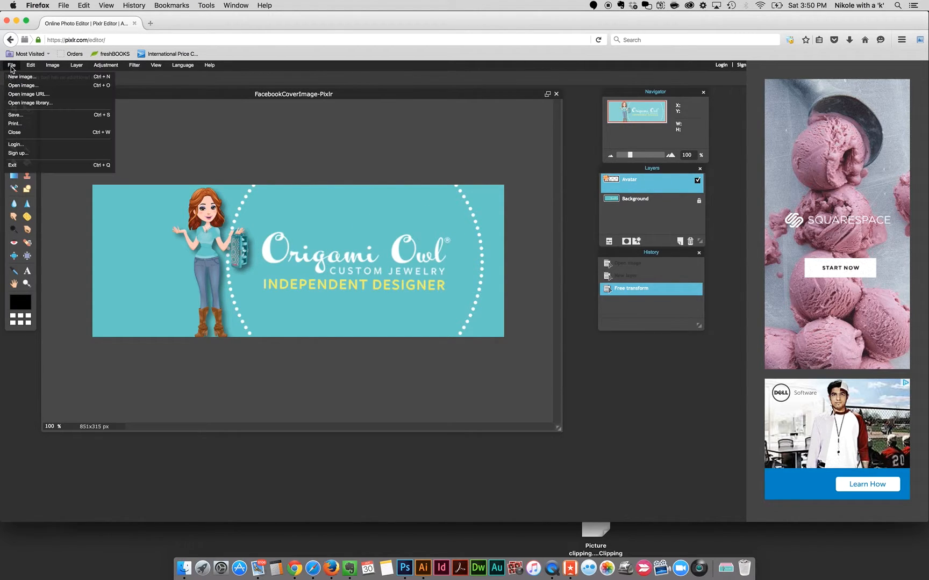
left_click(19, 116)
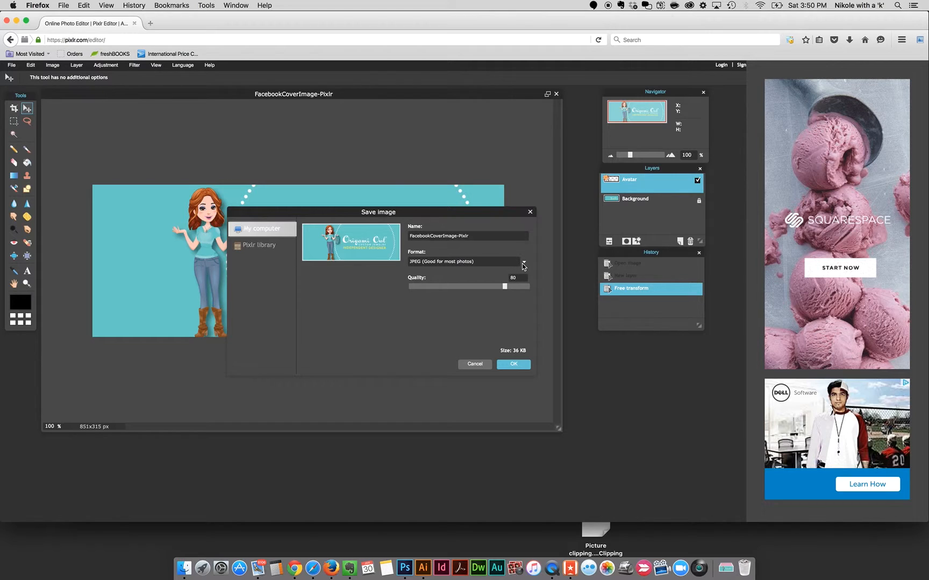
left_click(522, 263)
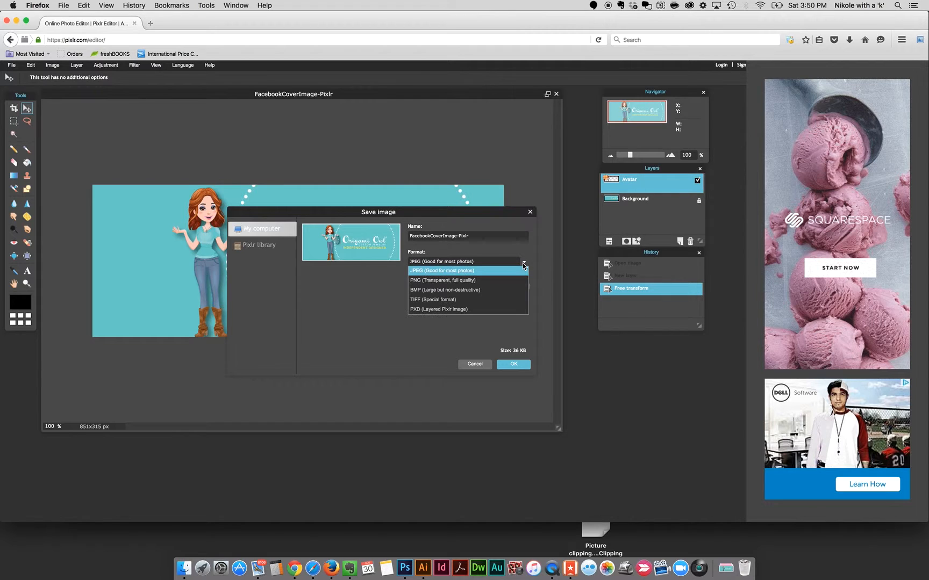
left_click(433, 311)
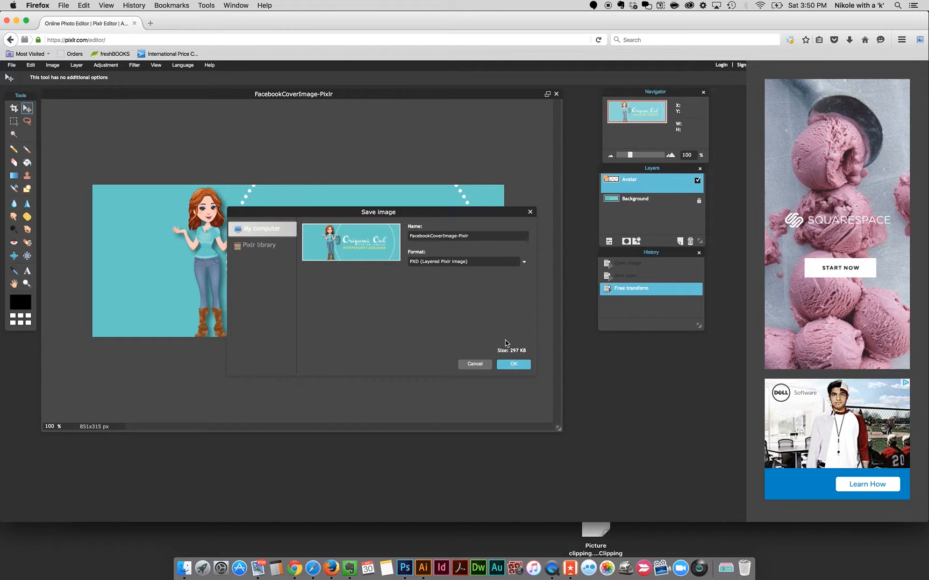
left_click(514, 364)
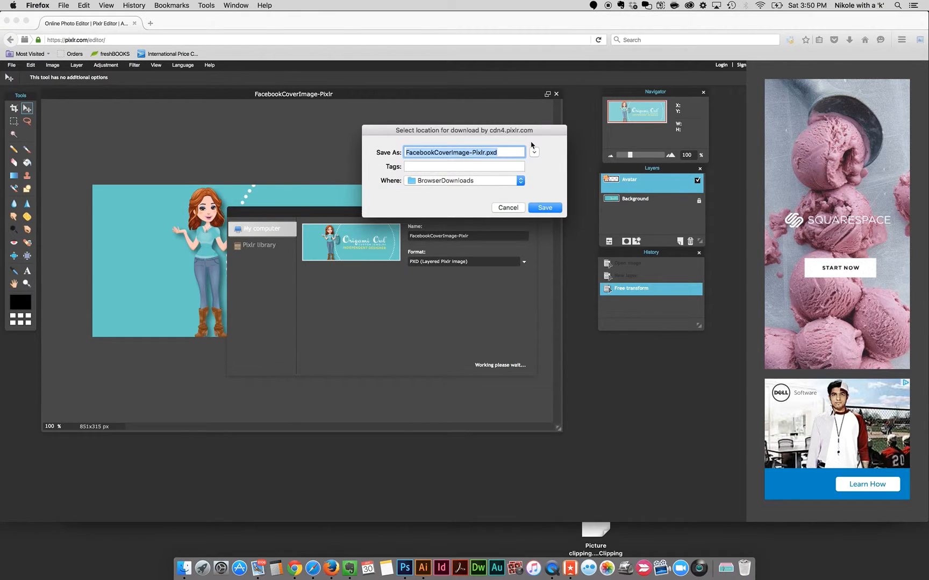
left_click(546, 207)
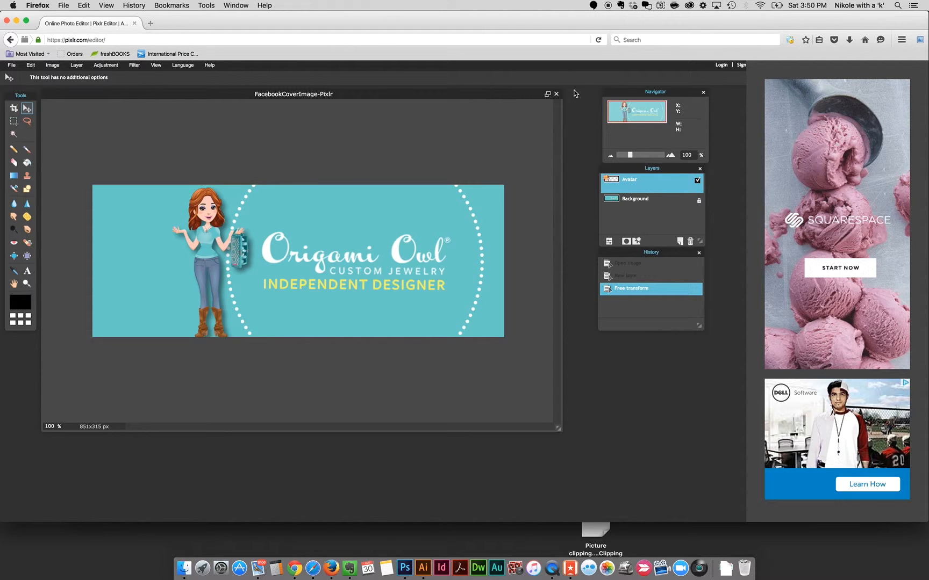
Close the cover image and the avatar image without saving them.
left_click(557, 95)
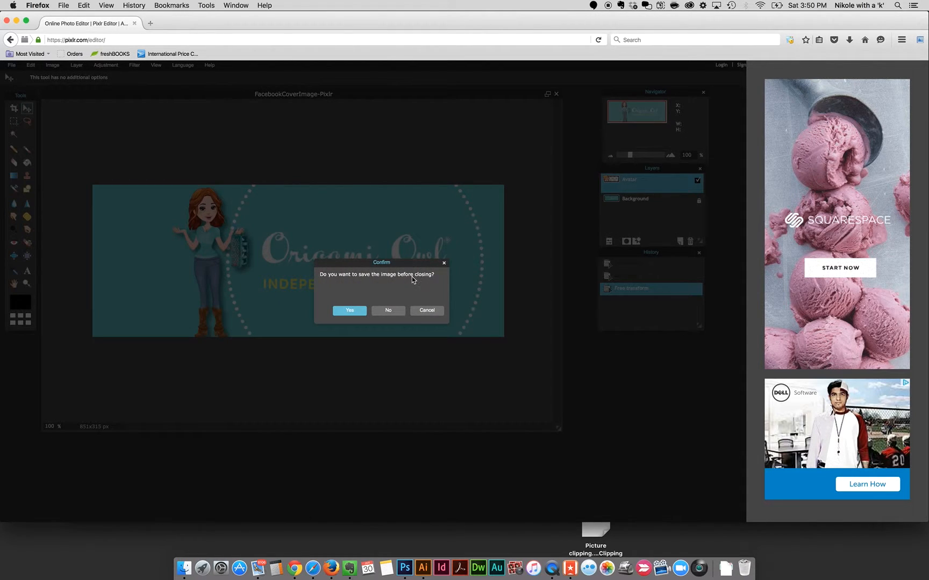
left_click(396, 310)
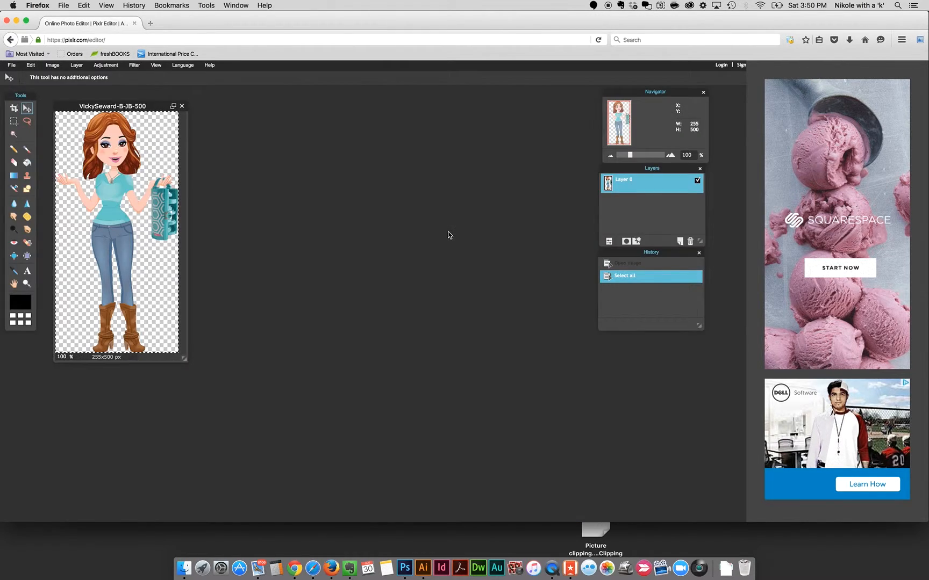
left_click(182, 106)
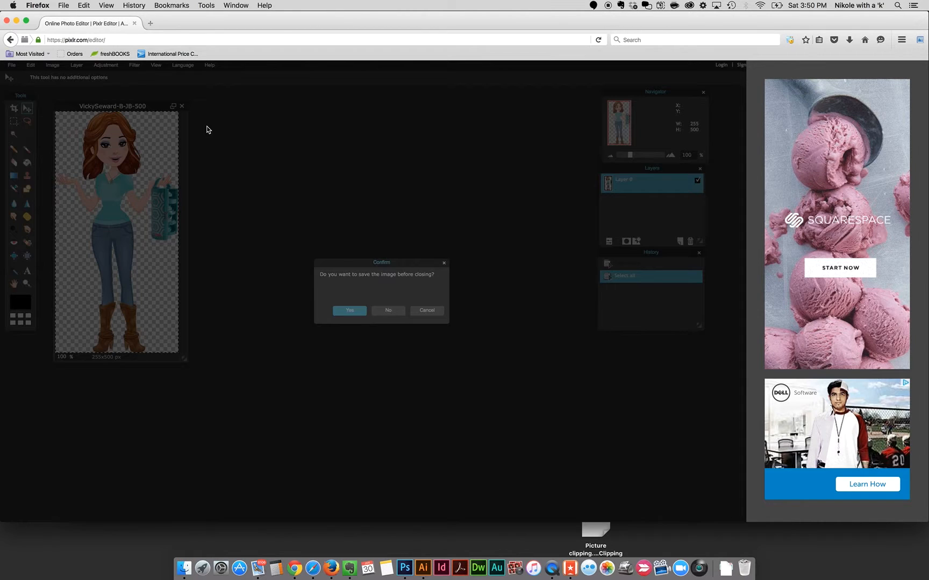
left_click(385, 310)
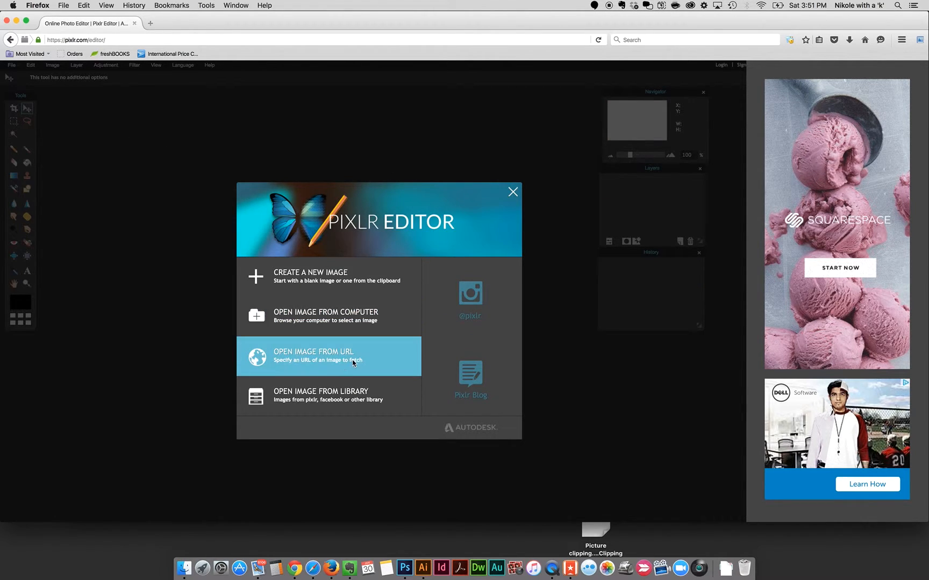
Open the saved FacebookCoverImage-Pixlr.pxd file from the computer.
left_click(315, 322)
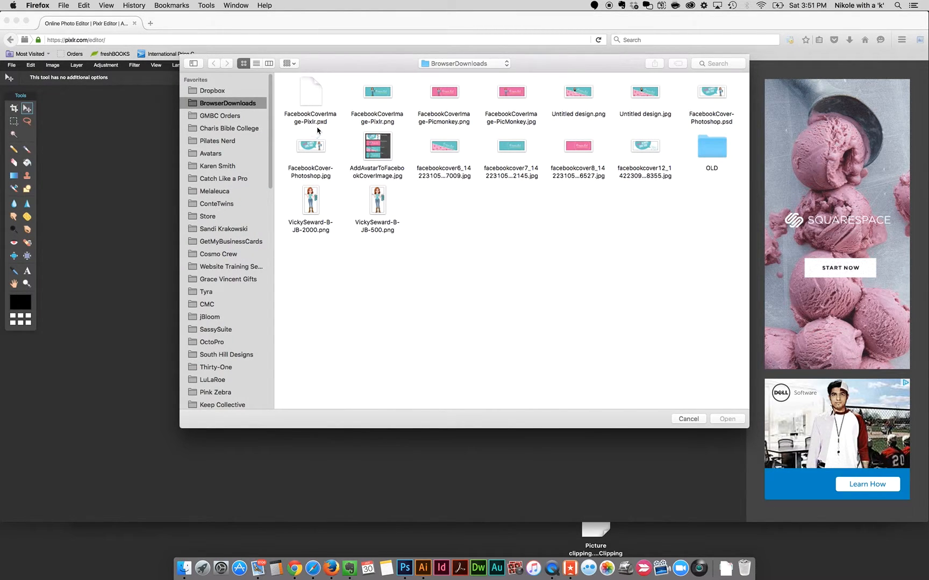
left_click(312, 98)
left_click(729, 419)
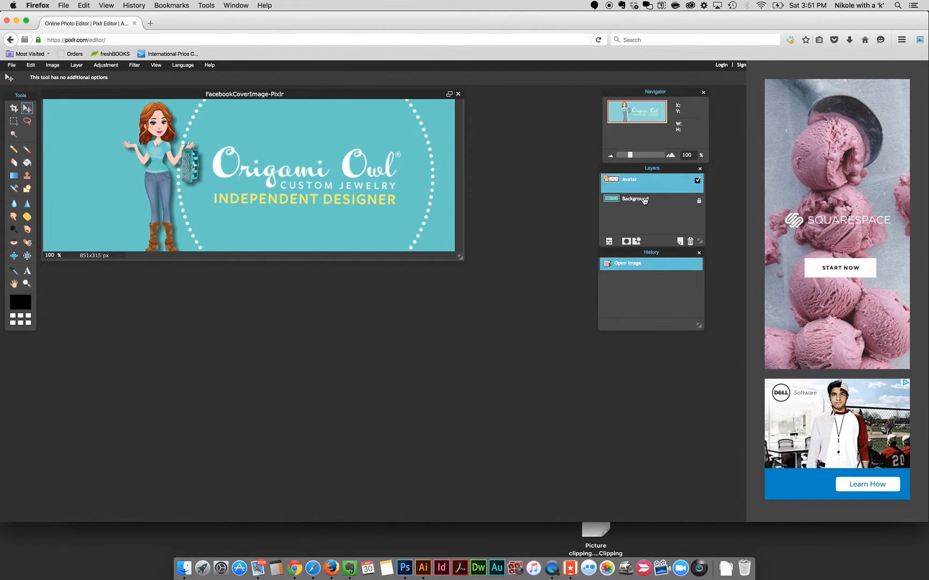
Check the reopened file's layers by toggling the Avatar layer's visibility and opening its layer settings.
left_click(697, 181)
left_click(697, 181)
left_click_drag(283, 95, 338, 146)
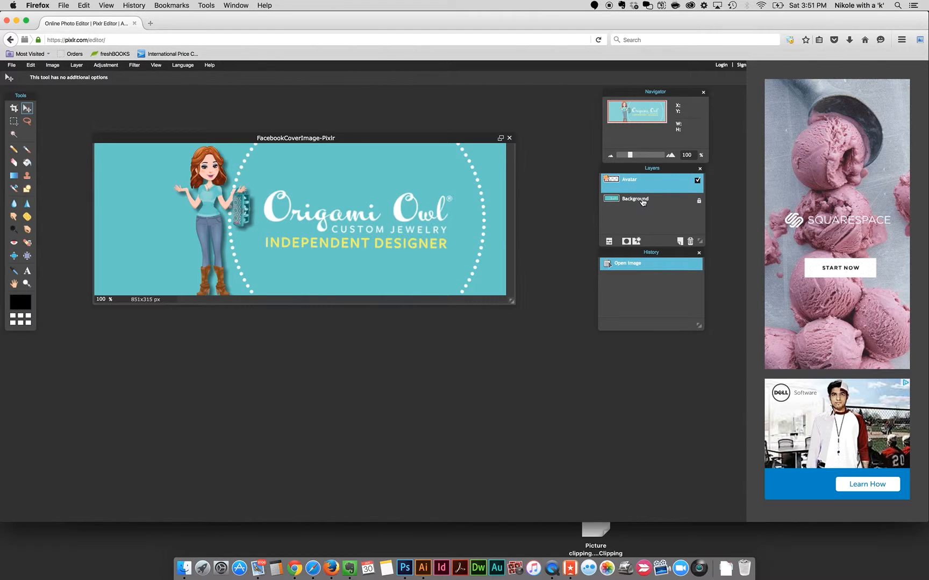
left_click(609, 242)
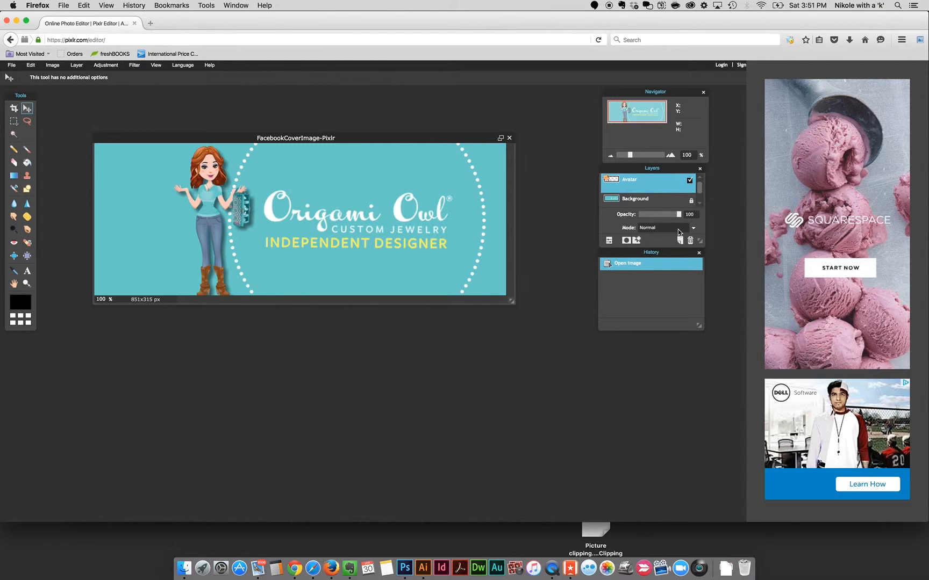
mouse_move(678, 214)
left_mouse_down()
mouse_move(652, 218)
mouse_move(688, 218)
left_mouse_up()
left_click(11, 67)
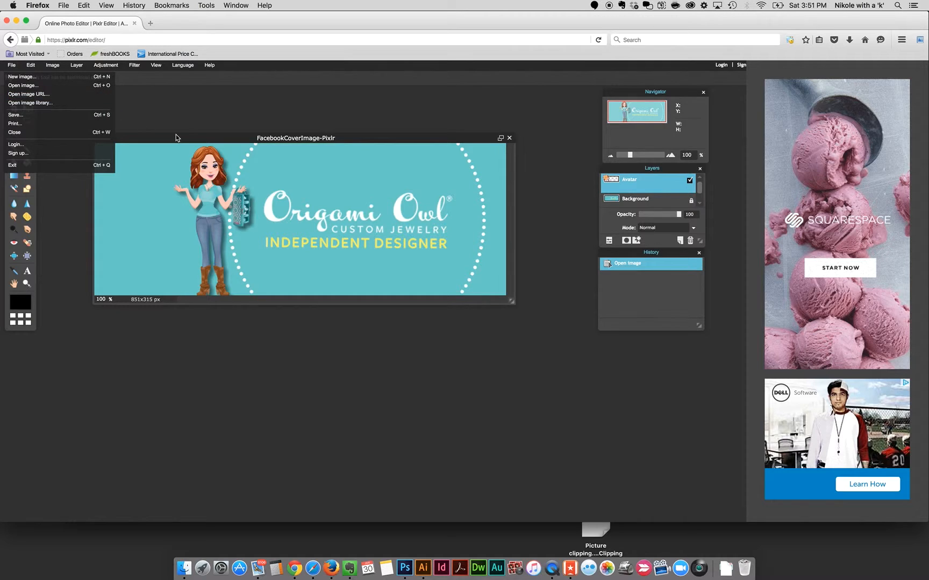
left_click(201, 107)
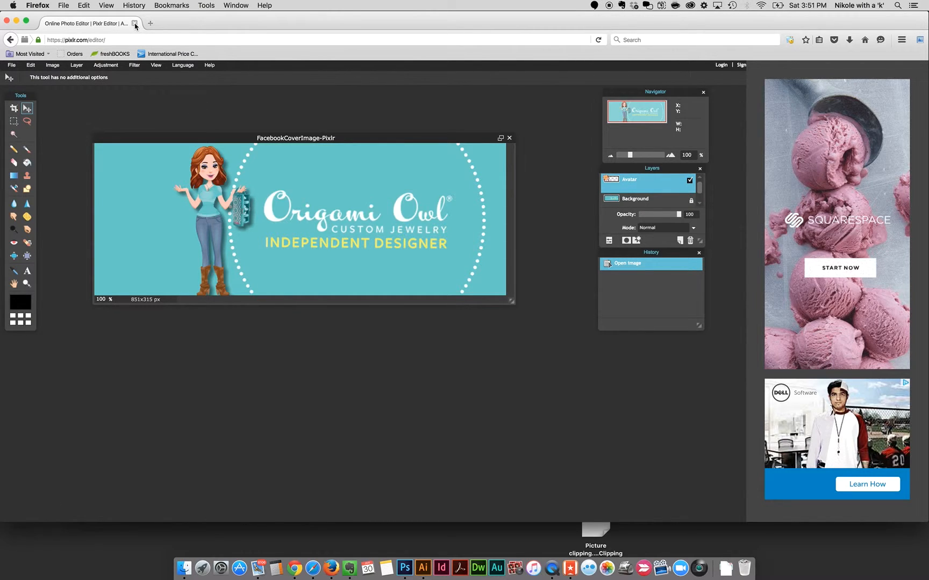